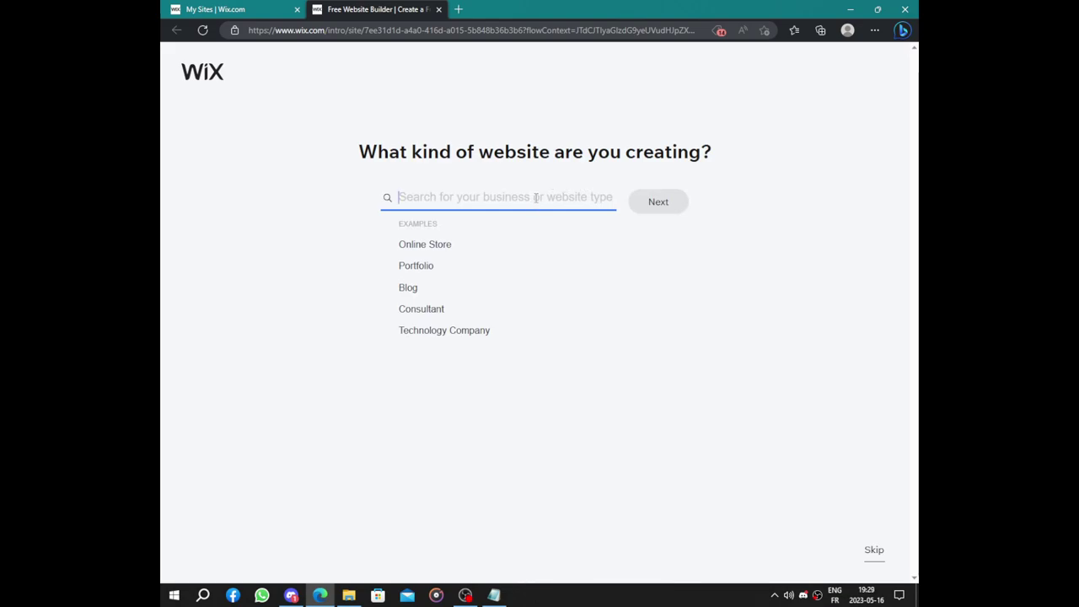
Search for 'fitness' in the website-type field and browse the suggestions
{"action": "type", "text": "fitnez"}
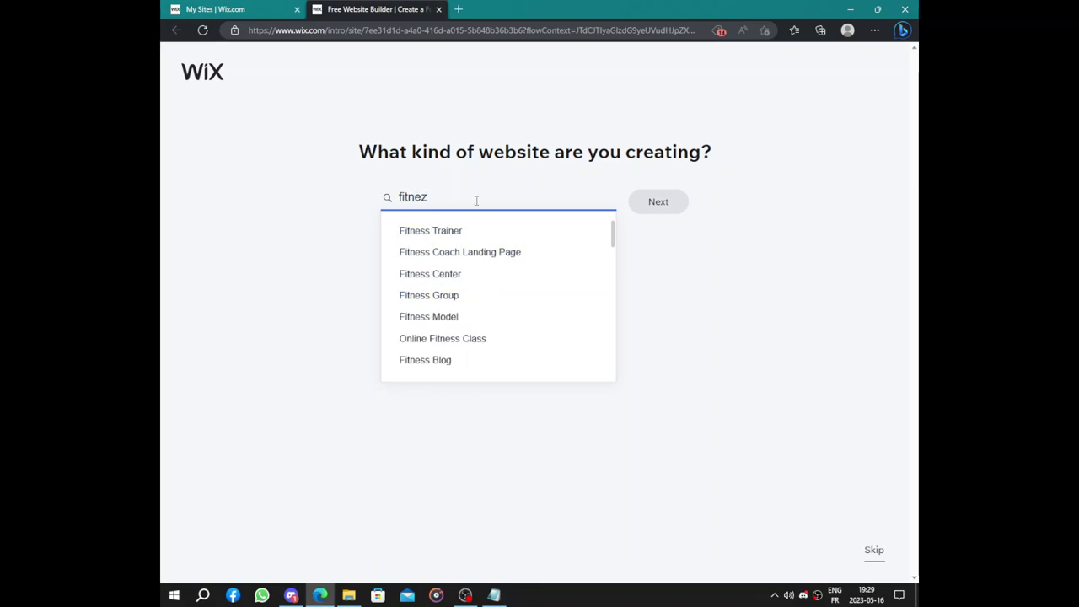
{"action": "type", "text": "eqss"}
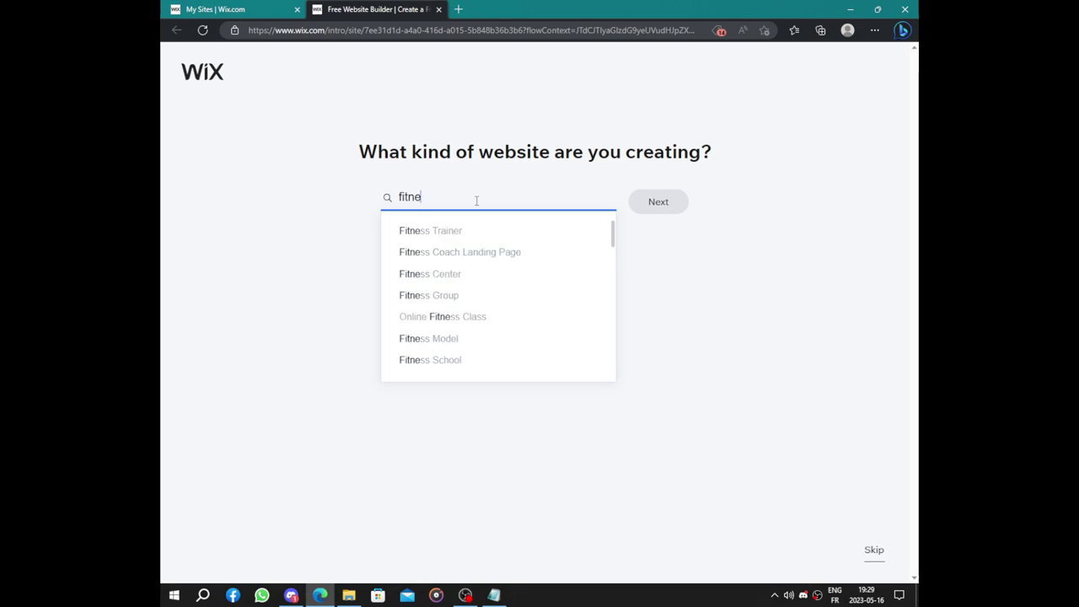
{"action": "key", "text": "BackSpace"}
{"action": "type", "text": "ss"}
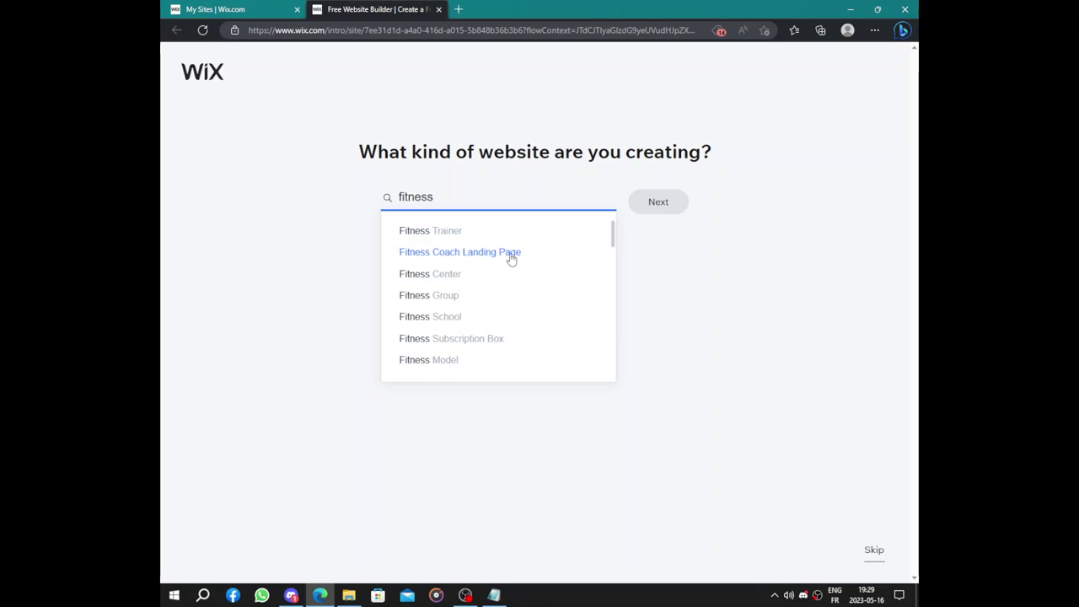
{"action": "scroll", "coordinate": [510, 257], "scroll_direction": "down", "scroll_amount": 1}
{"action": "scroll", "coordinate": [503, 297], "scroll_direction": "down", "scroll_amount": 1}
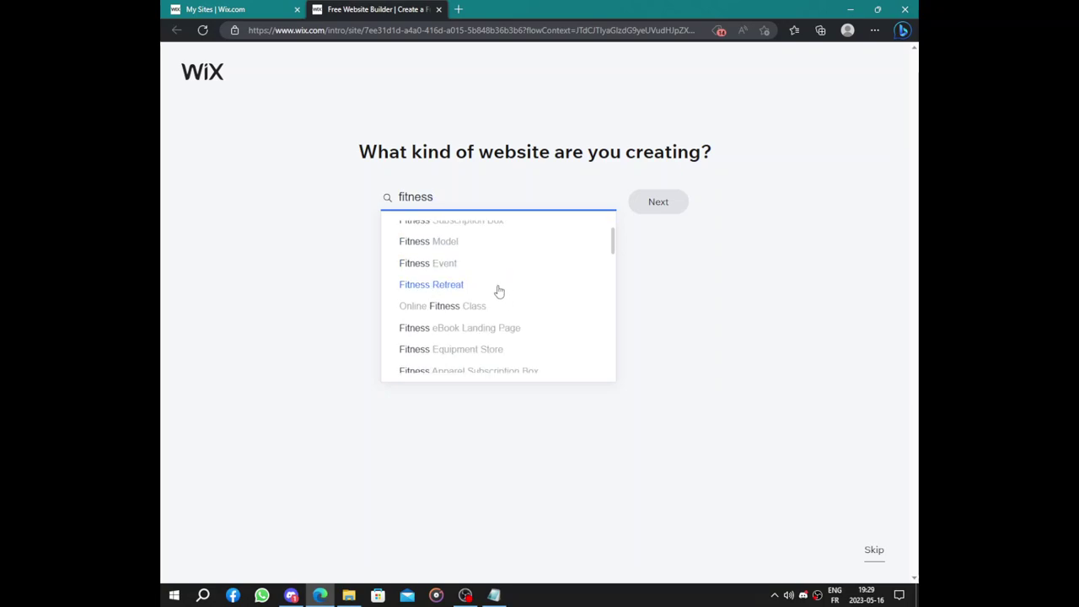
{"action": "scroll", "coordinate": [492, 272], "scroll_direction": "down", "scroll_amount": 2}
{"action": "scroll", "coordinate": [458, 296], "scroll_direction": "up", "scroll_amount": 4}
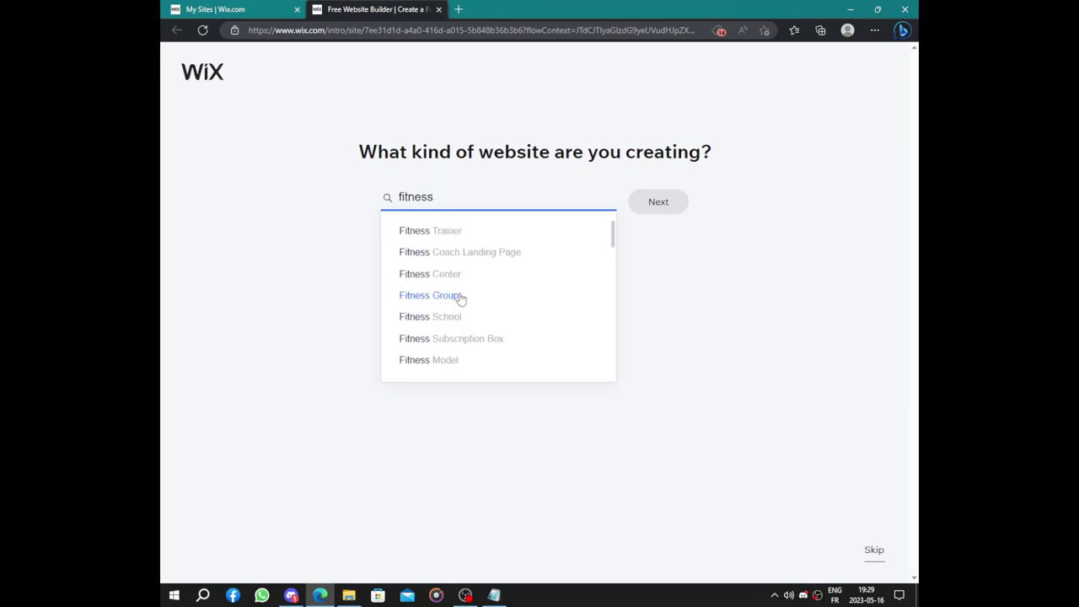
{"action": "scroll", "coordinate": [467, 299], "scroll_direction": "down", "scroll_amount": 1}
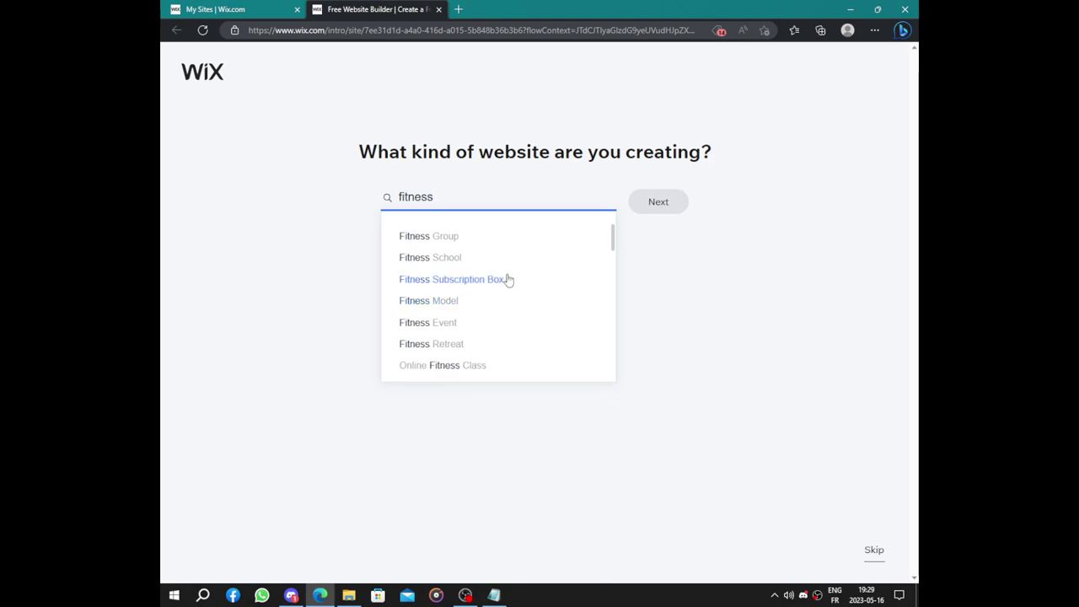
{"action": "scroll", "coordinate": [523, 291], "scroll_direction": "down", "scroll_amount": 1}
{"action": "scroll", "coordinate": [522, 294], "scroll_direction": "up", "scroll_amount": 2}
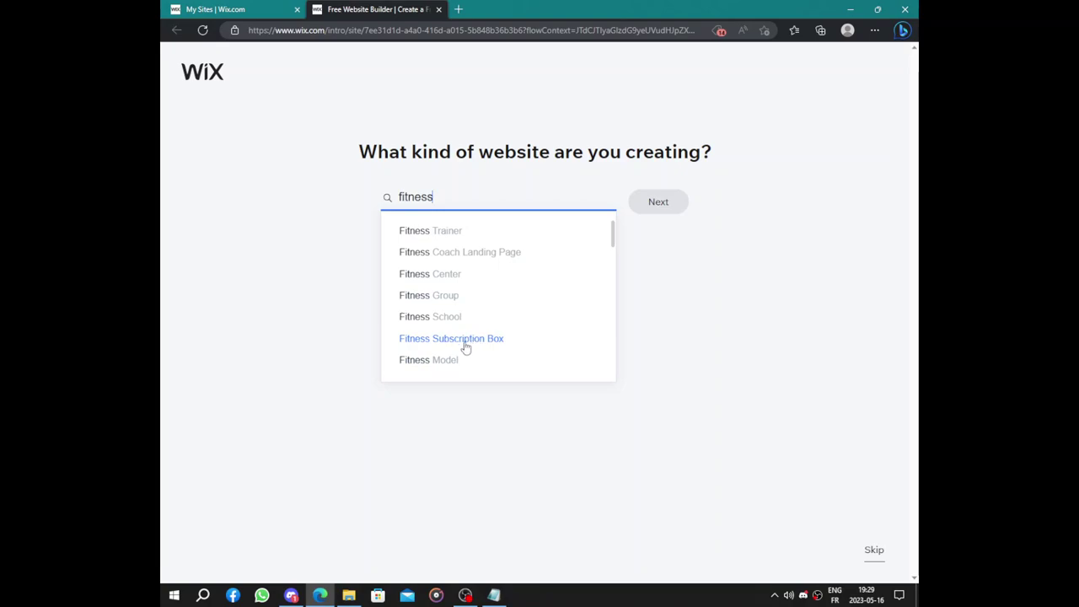
Select Fitness Center as the website type, replacing the Fitness Trainer pick
{"action": "left_click", "coordinate": [436, 231]}
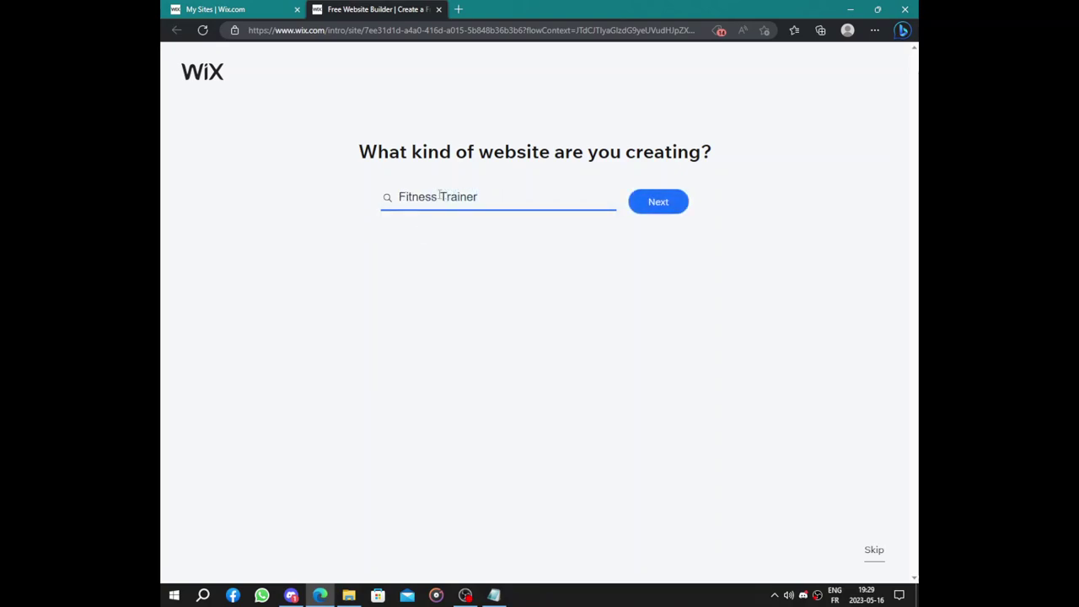
{"action": "left_click", "coordinate": [438, 195]}
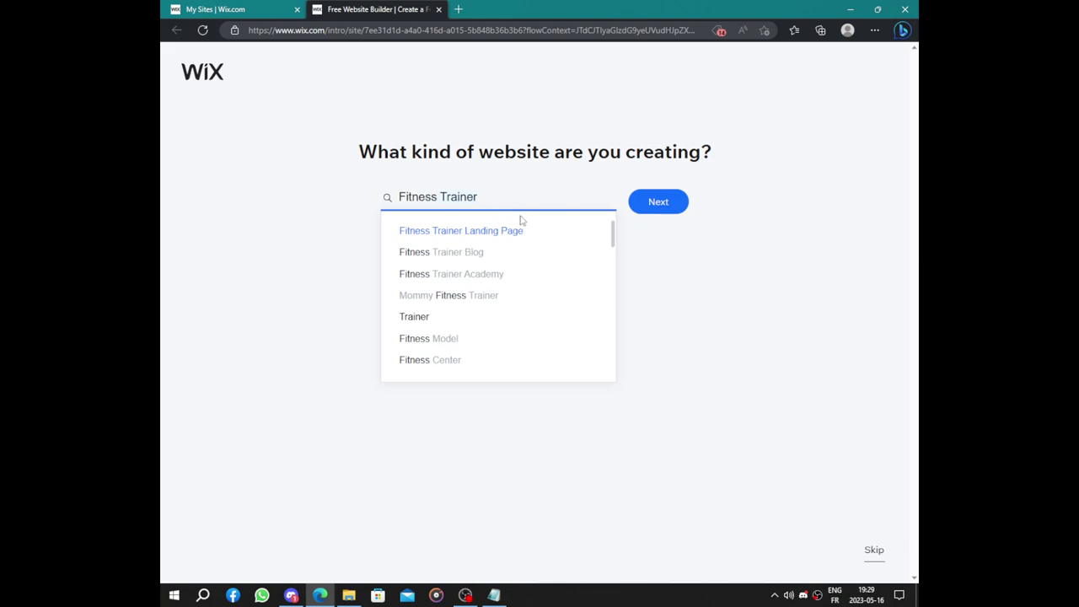
{"action": "key", "text": "ctrl+BackSpace"}
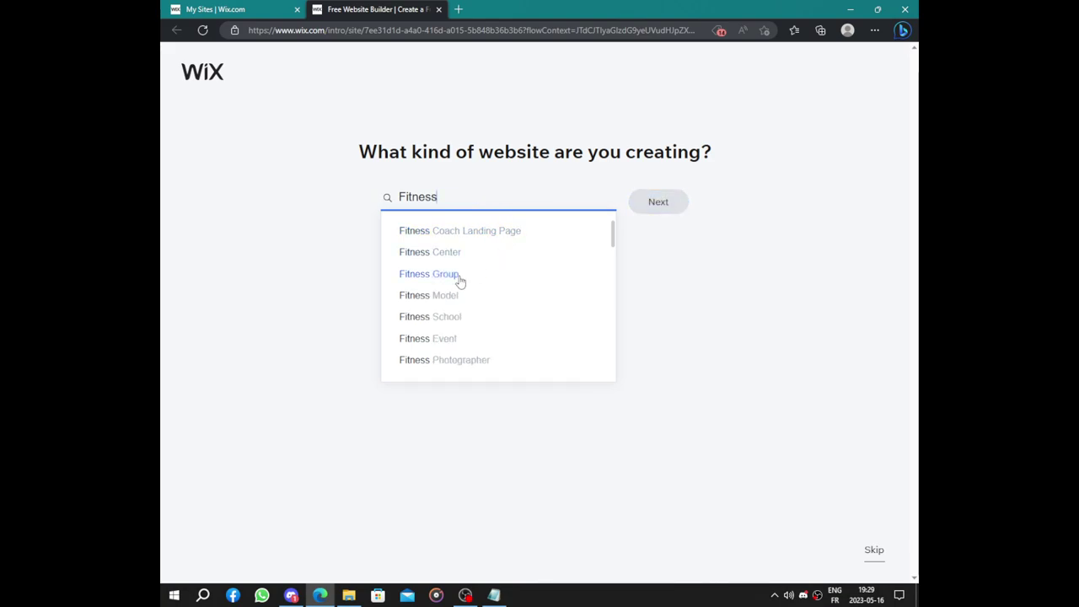
{"action": "left_click", "coordinate": [448, 253]}
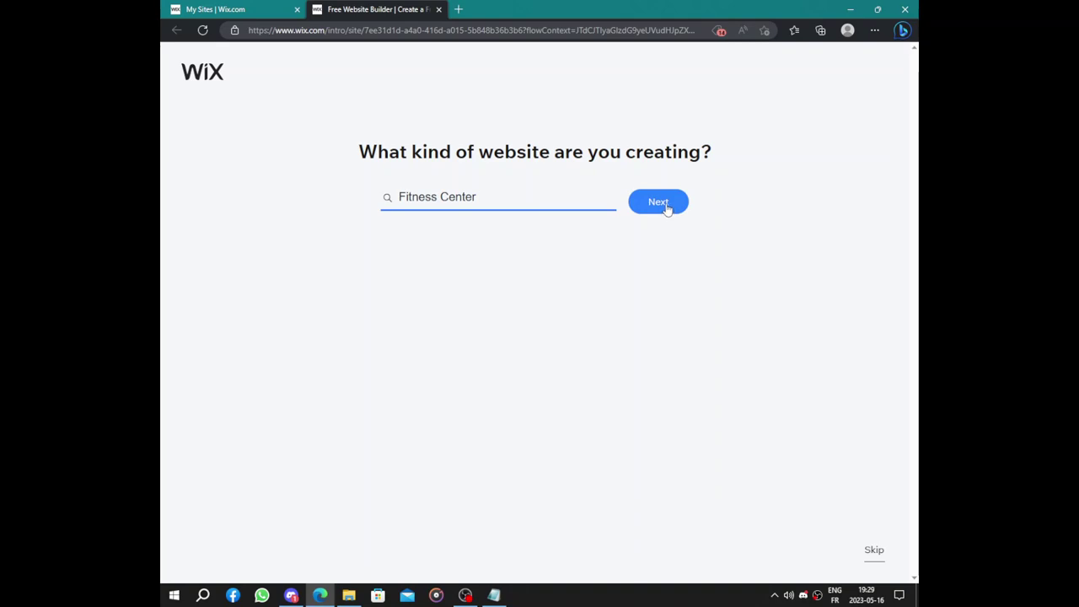
Name the site Madaras and keep the Bookings, Pricing Plans, Online Programs and Video features
{"action": "left_click", "coordinate": [658, 202]}
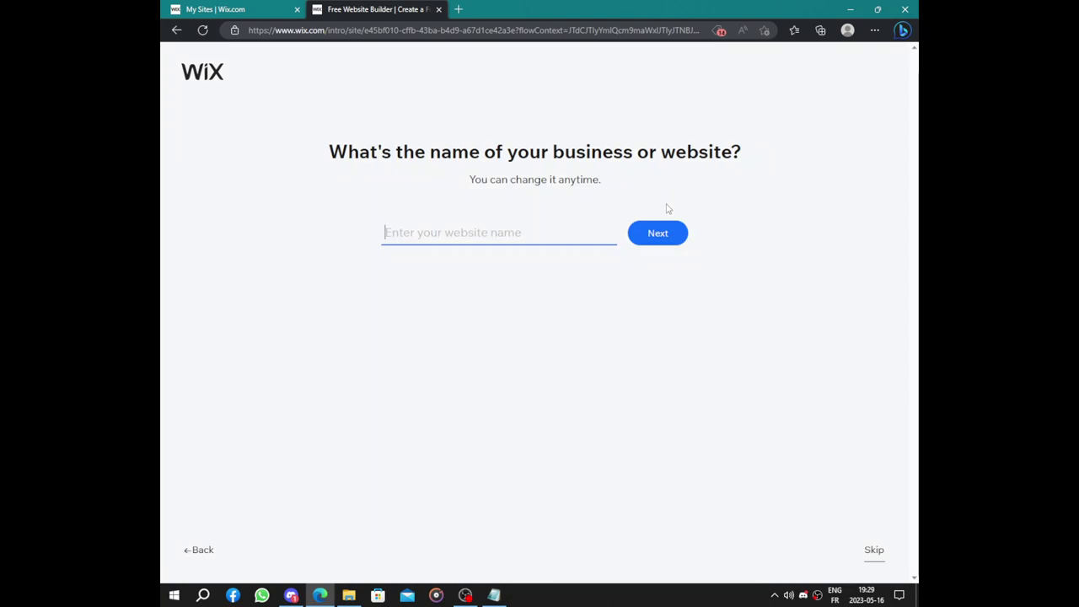
{"action": "type", "text": "Madaras"}
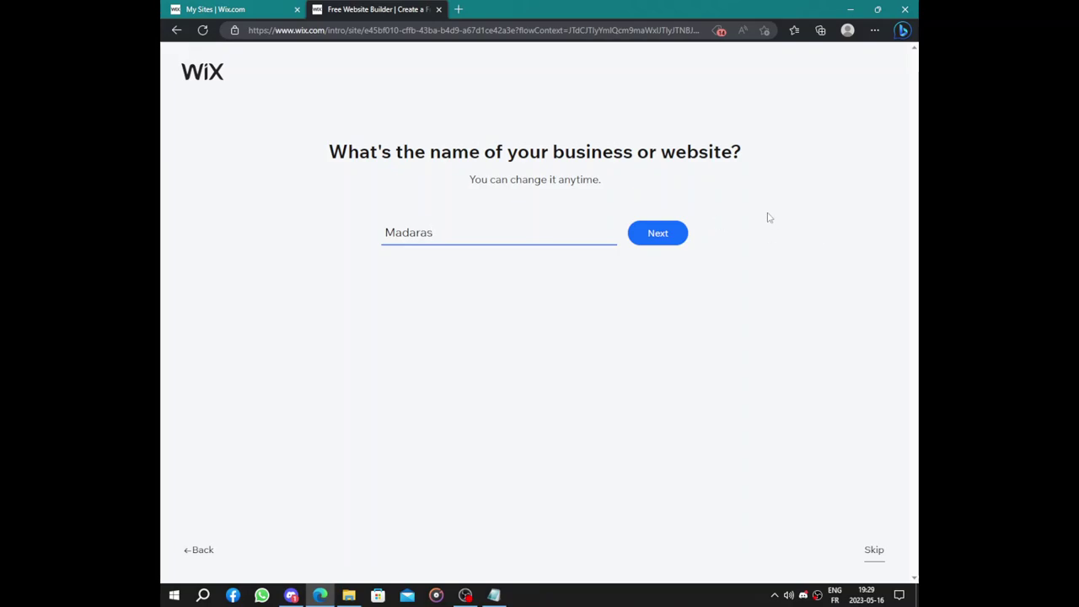
{"action": "left_click", "coordinate": [671, 245]}
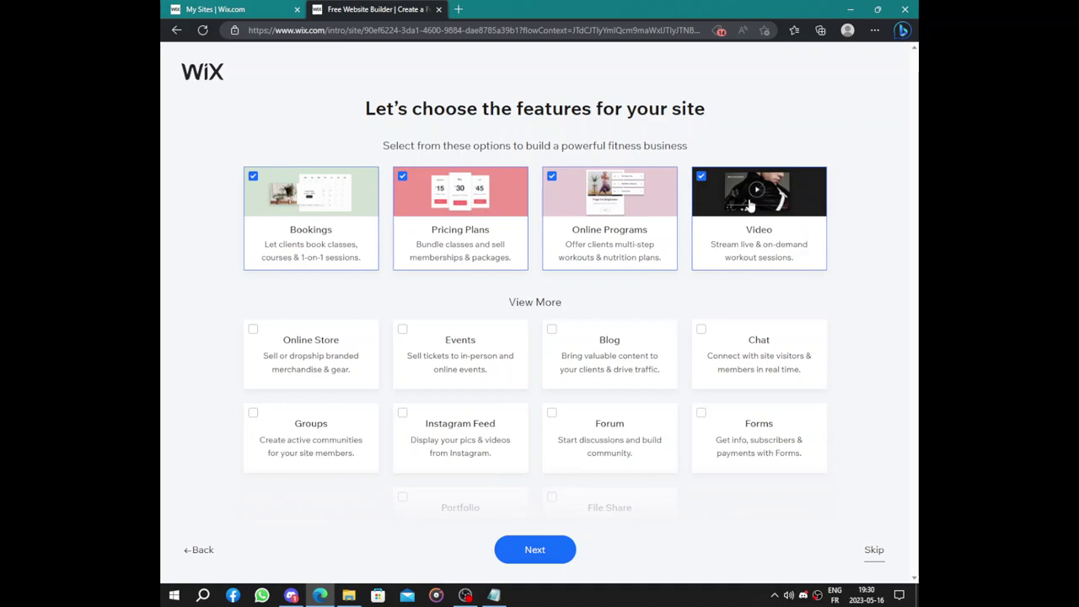
{"action": "scroll", "coordinate": [750, 205], "scroll_direction": "down", "scroll_amount": 1}
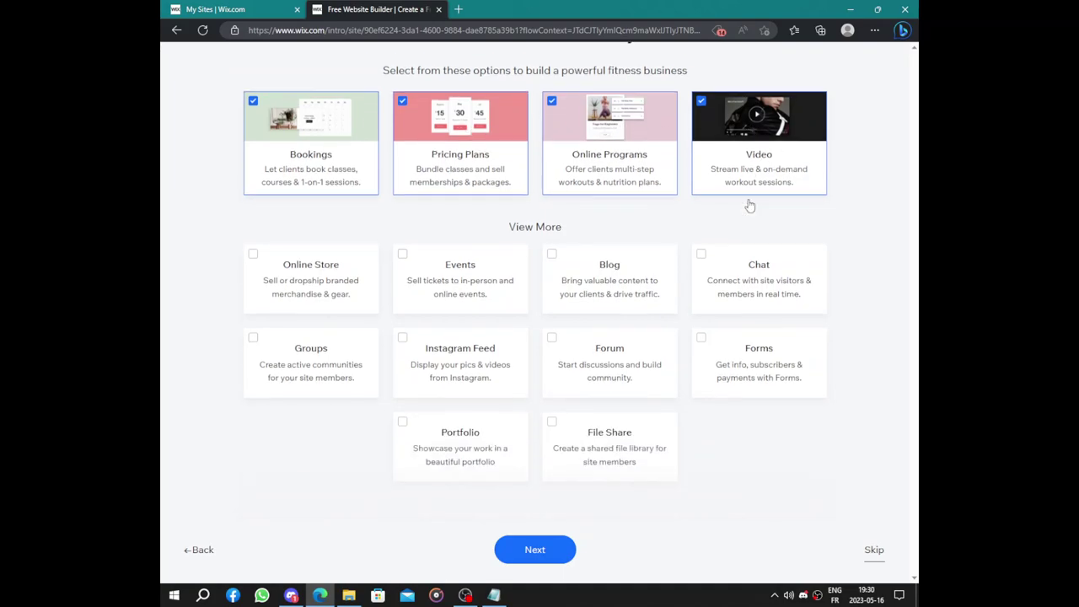
{"action": "left_click", "coordinate": [515, 553]}
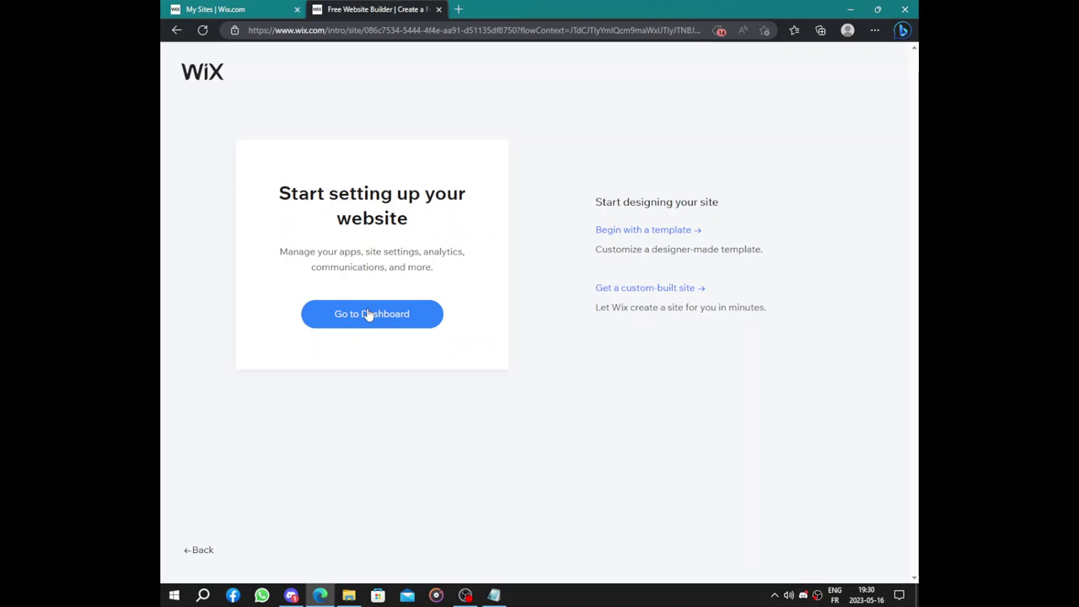
Review the set-up page's Go to Dashboard, template and custom-built site options
{"action": "left_click_drag", "start_coordinate": [593, 200], "coordinate": [740, 201]}
{"action": "left_click", "coordinate": [767, 194]}
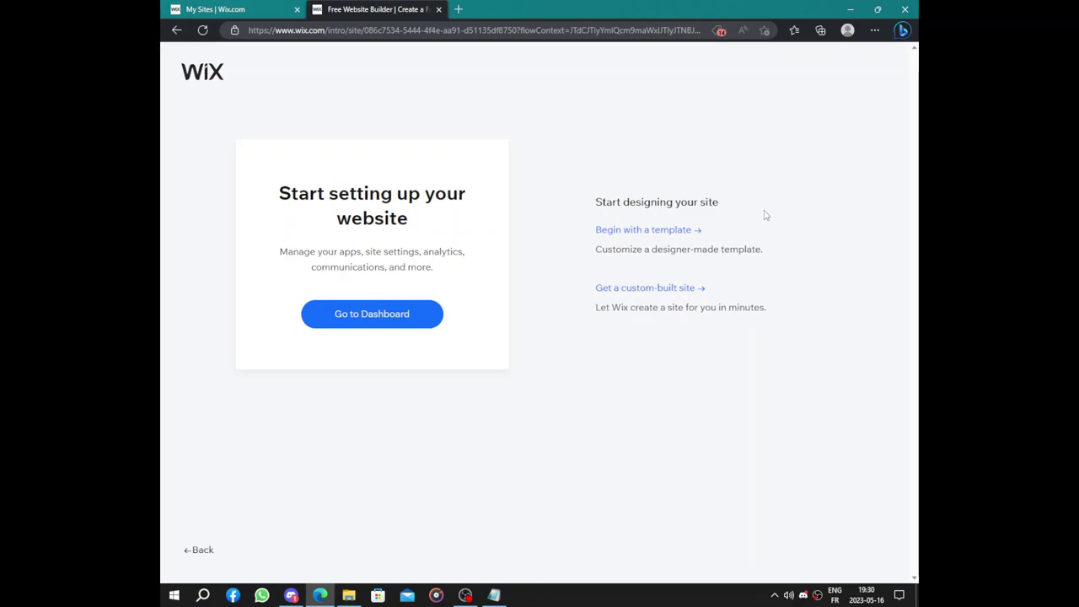
{"action": "left_click_drag", "start_coordinate": [780, 321], "coordinate": [585, 330]}
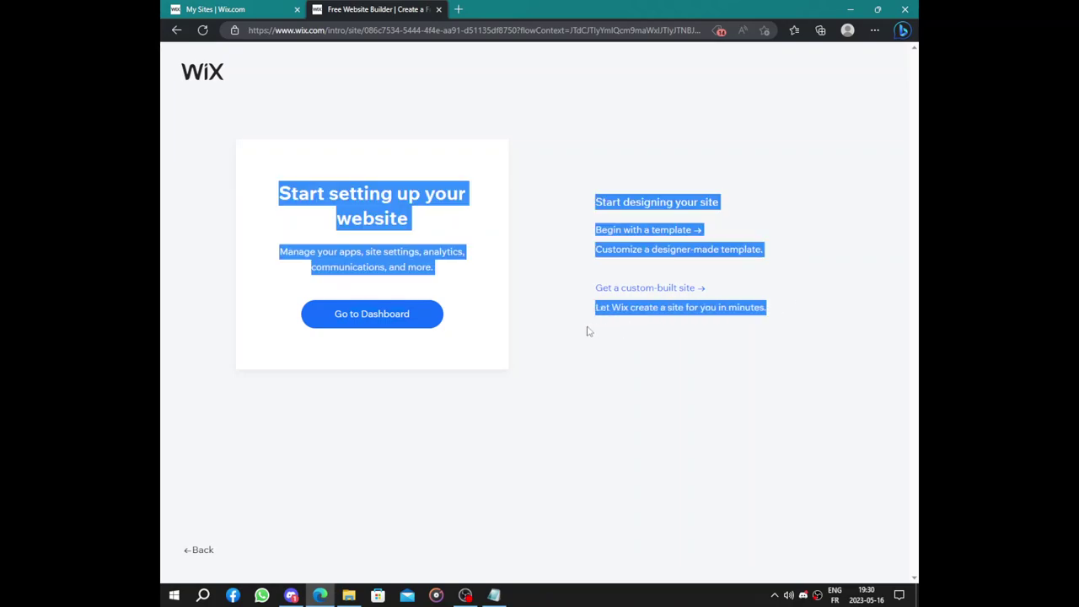
{"action": "left_click", "coordinate": [604, 387]}
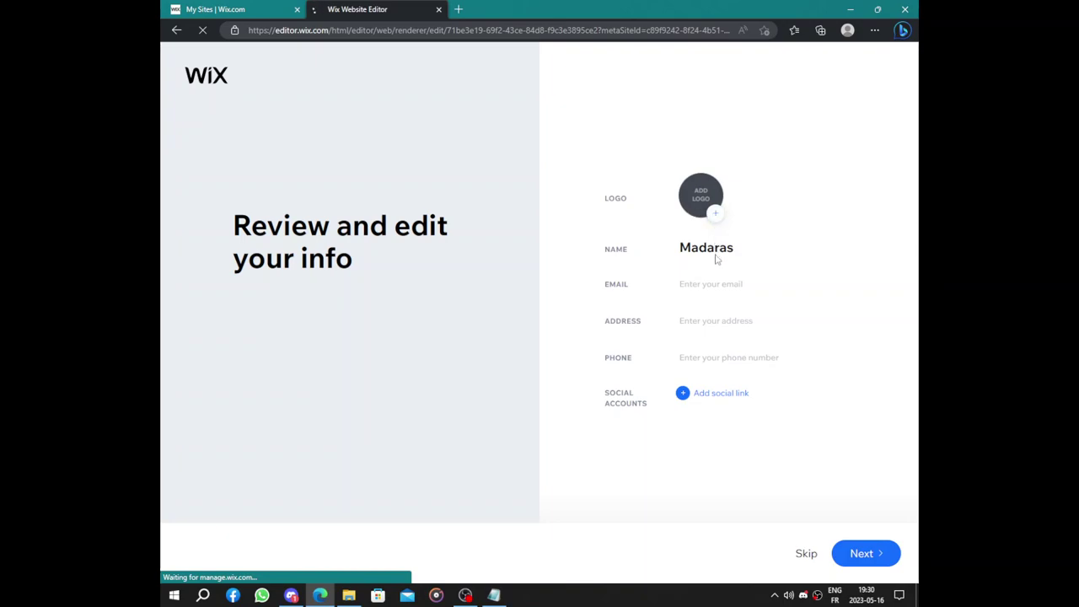
Fill the business email and phone from saved entries and add a social link field
{"action": "left_click", "coordinate": [709, 286]}
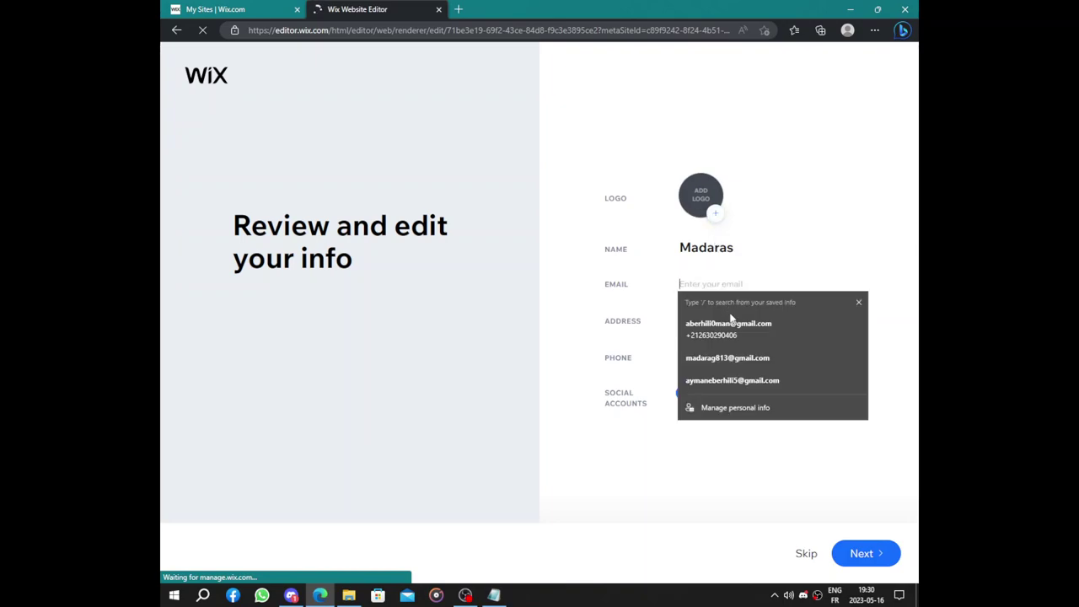
{"action": "left_click", "coordinate": [728, 362]}
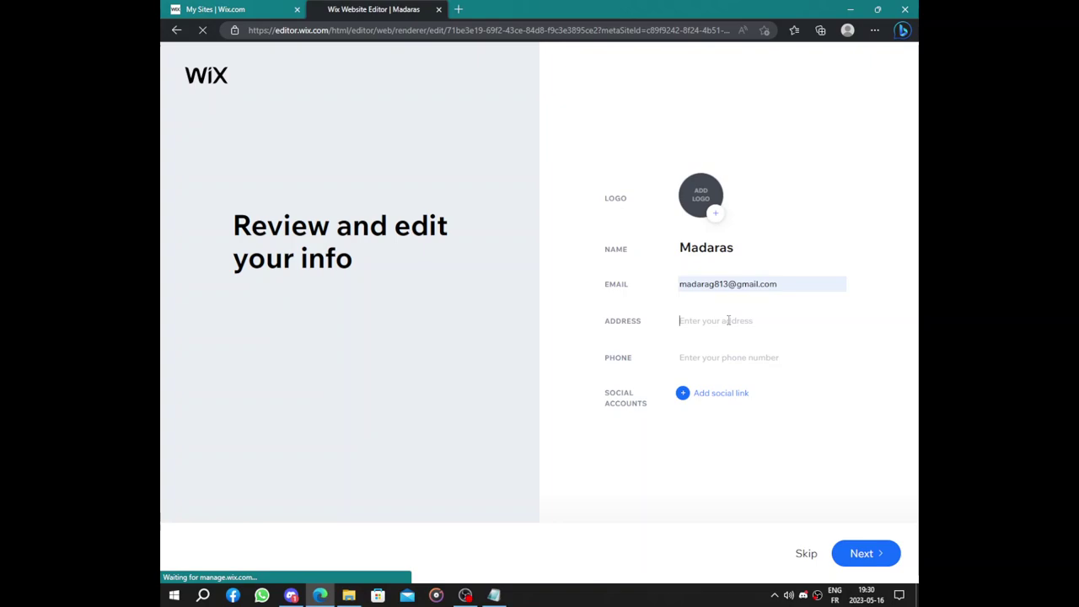
{"action": "left_click", "coordinate": [716, 357]}
{"action": "left_click", "coordinate": [727, 395]}
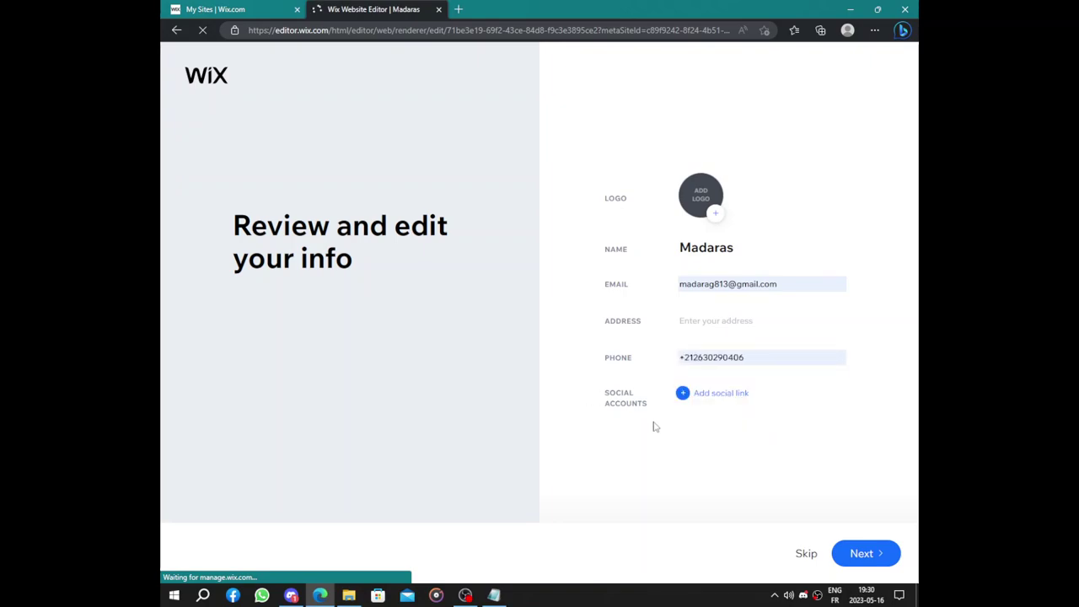
{"action": "left_click", "coordinate": [717, 395]}
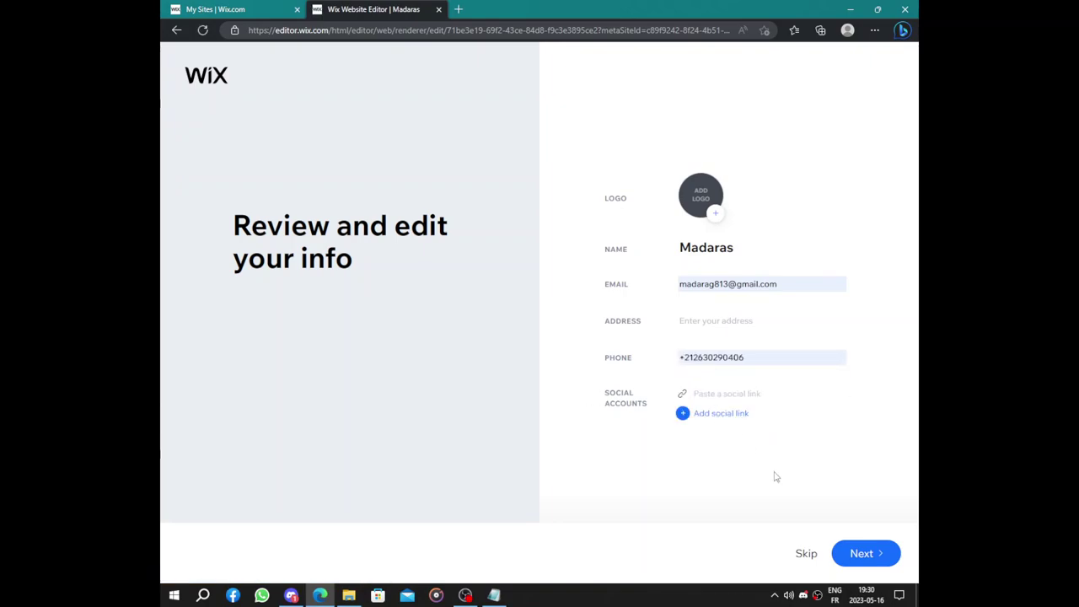
{"action": "left_click", "coordinate": [860, 557]}
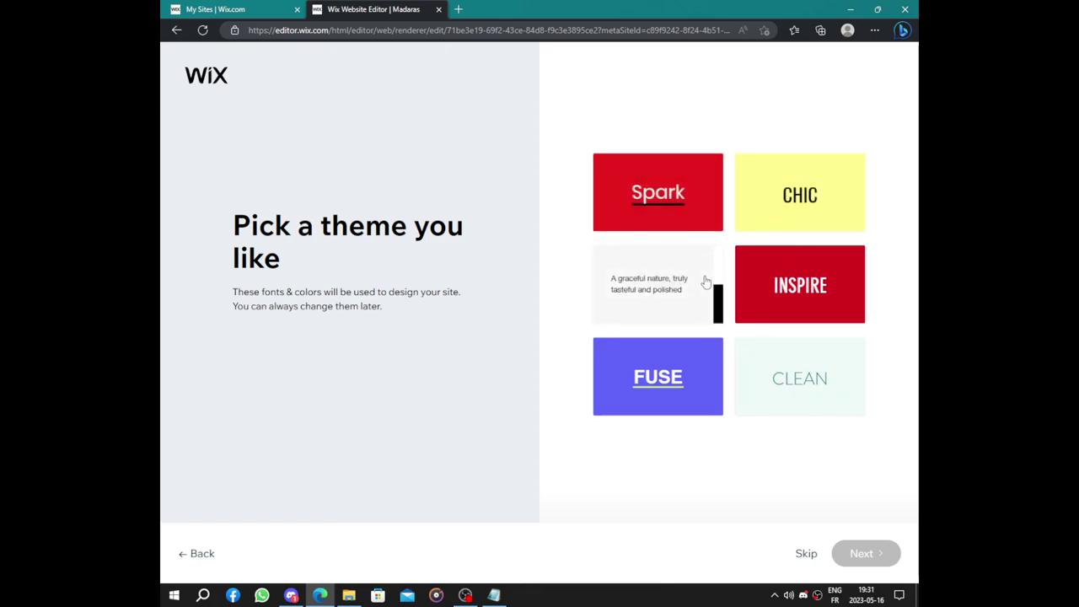
Pick the FUSE theme and the dark third homepage design
{"action": "left_click", "coordinate": [706, 354]}
{"action": "left_click", "coordinate": [858, 555]}
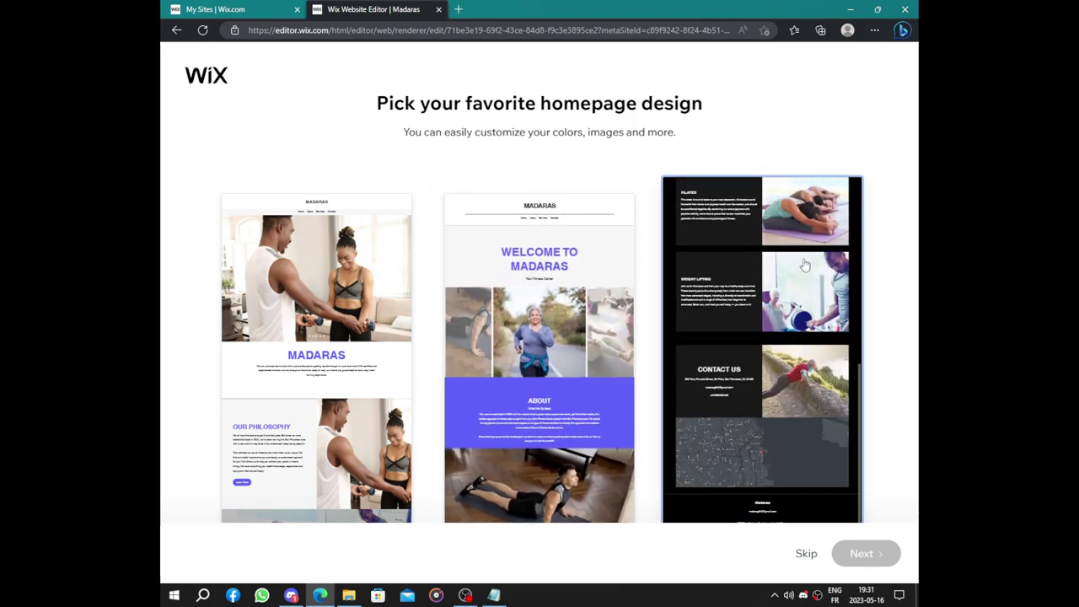
{"action": "left_click", "coordinate": [805, 266]}
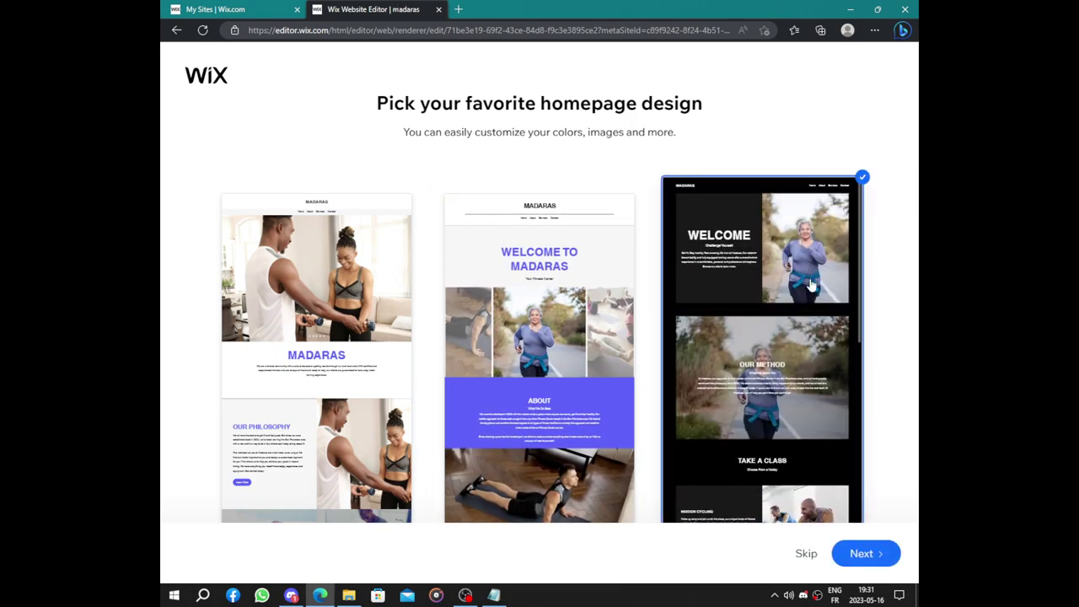
{"action": "left_click", "coordinate": [894, 553]}
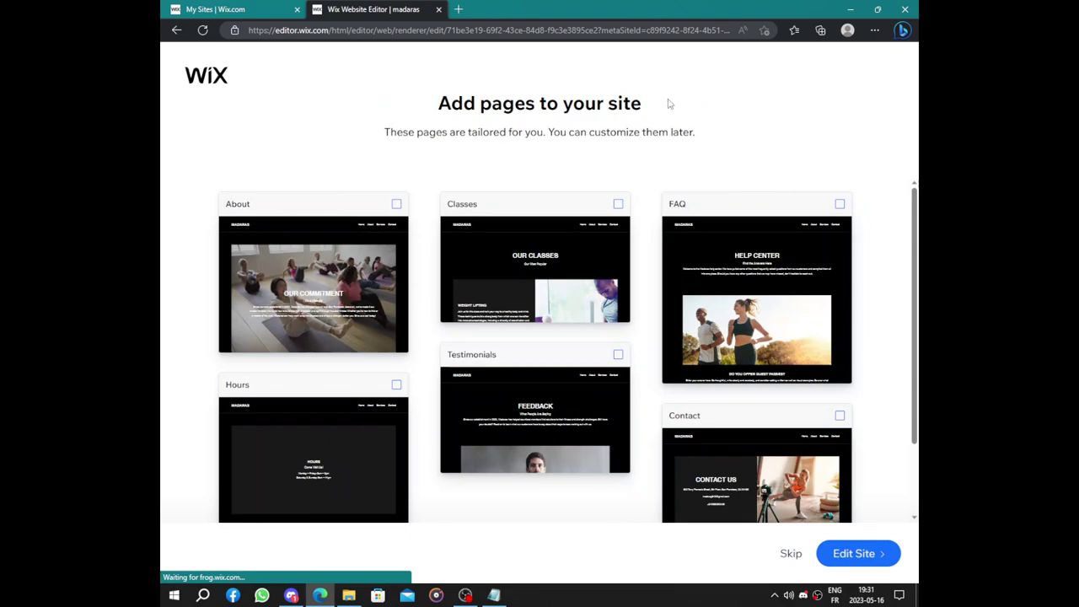
Keep the About and Classes pages, leave Hours, Testimonials and Contact out, and enter the editor
{"action": "left_click", "coordinate": [295, 287]}
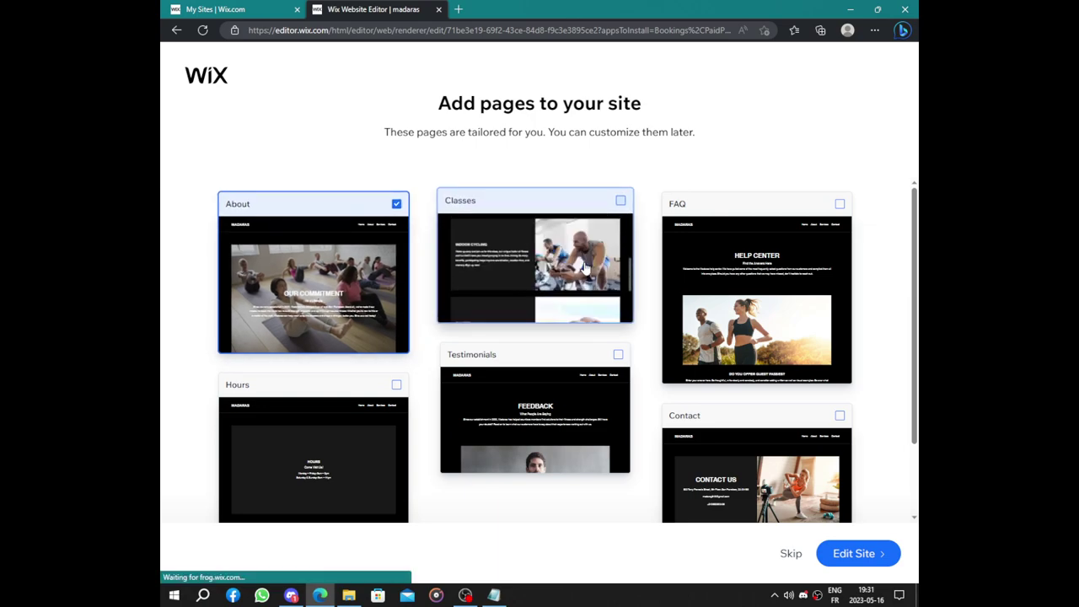
{"action": "left_click", "coordinate": [586, 267]}
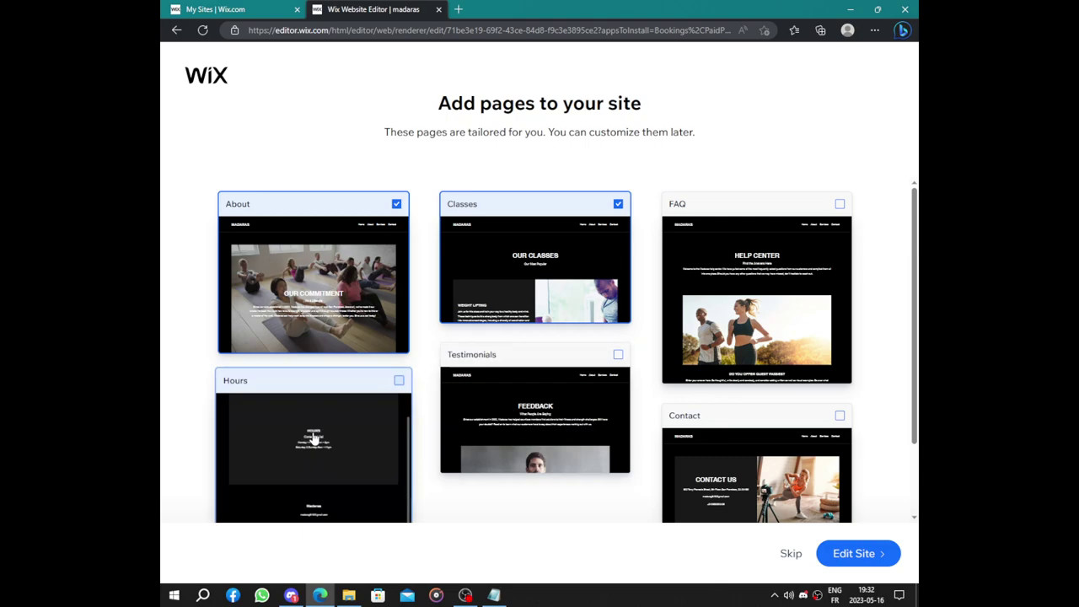
{"action": "scroll", "coordinate": [761, 442], "scroll_direction": "down", "scroll_amount": 2}
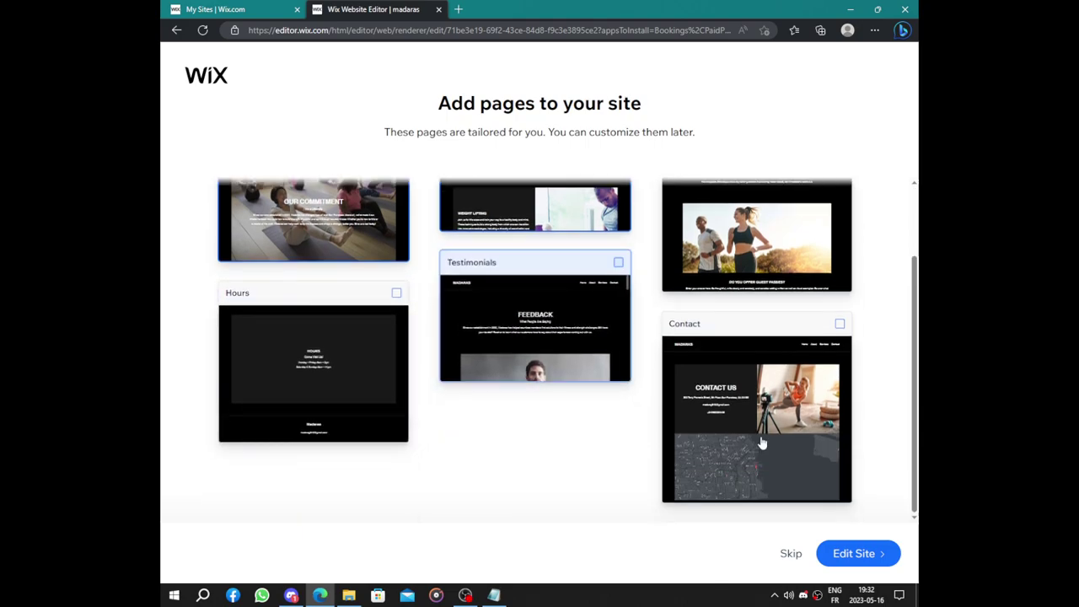
{"action": "left_click", "coordinate": [847, 553]}
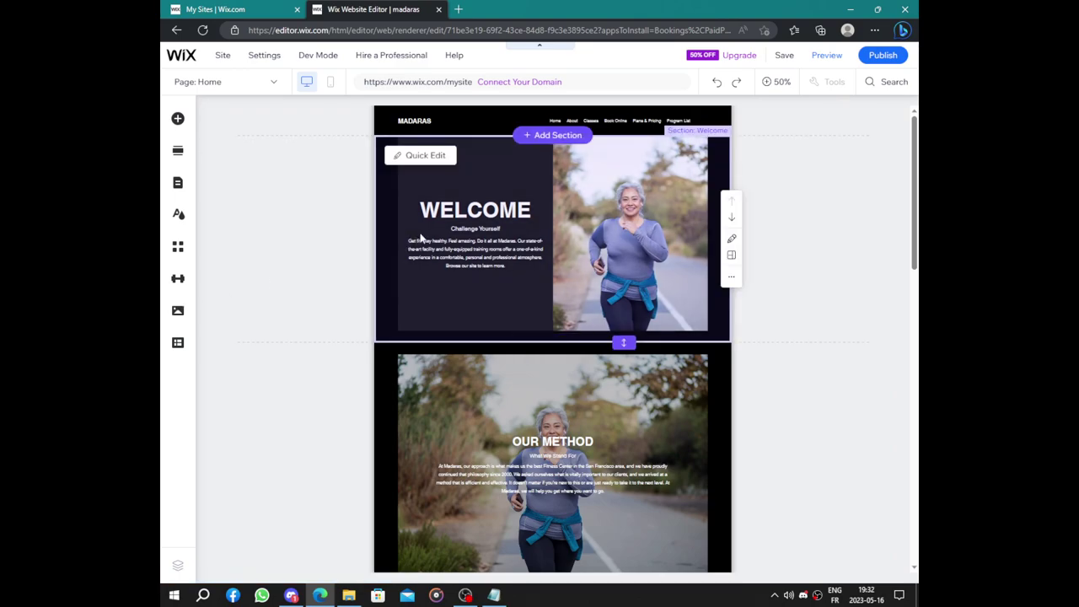
Look over the Home page sections from Welcome to Contact Us, then publish
{"action": "scroll", "coordinate": [751, 370], "scroll_direction": "down", "scroll_amount": 10}
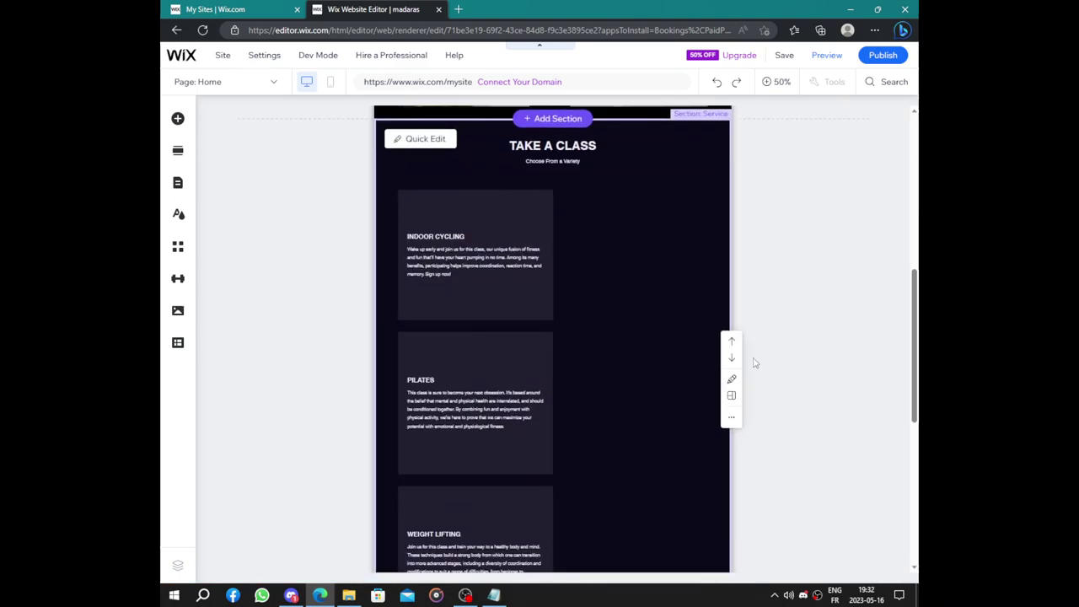
{"action": "scroll", "coordinate": [765, 299], "scroll_direction": "up", "scroll_amount": 3}
{"action": "scroll", "coordinate": [765, 300], "scroll_direction": "down", "scroll_amount": 3}
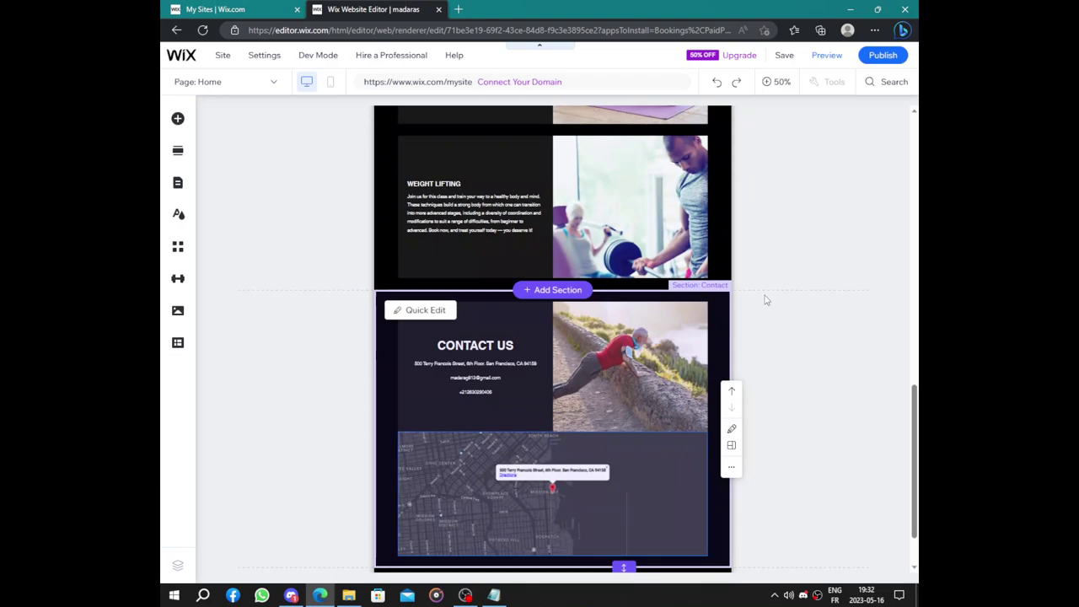
{"action": "scroll", "coordinate": [766, 299], "scroll_direction": "down", "scroll_amount": 1}
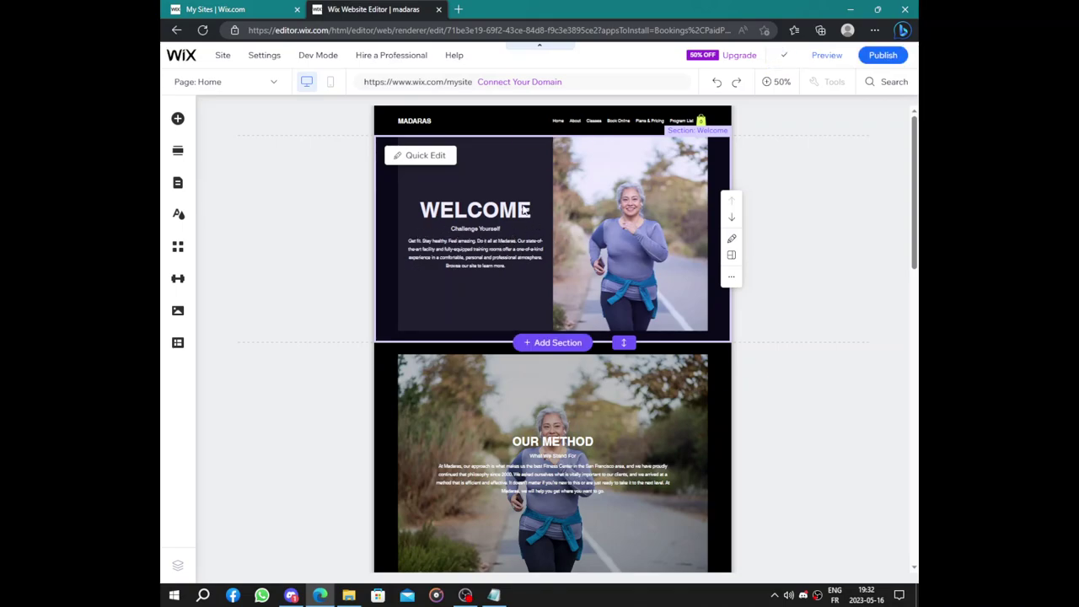
{"action": "left_click", "coordinate": [877, 57]}
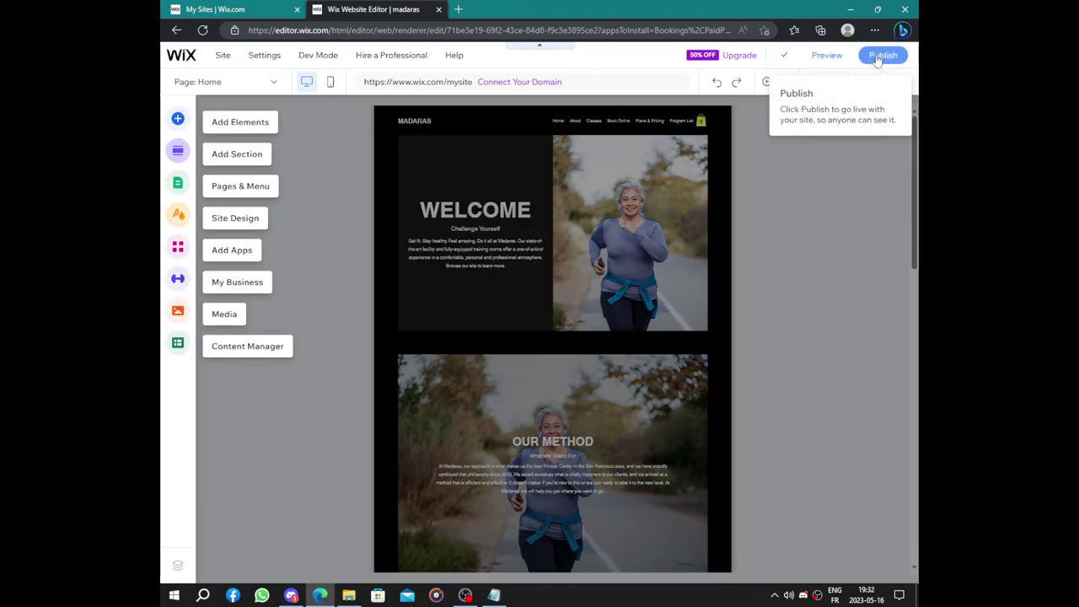
Publish the site and check the live Madaras home page
{"action": "left_click", "coordinate": [877, 57]}
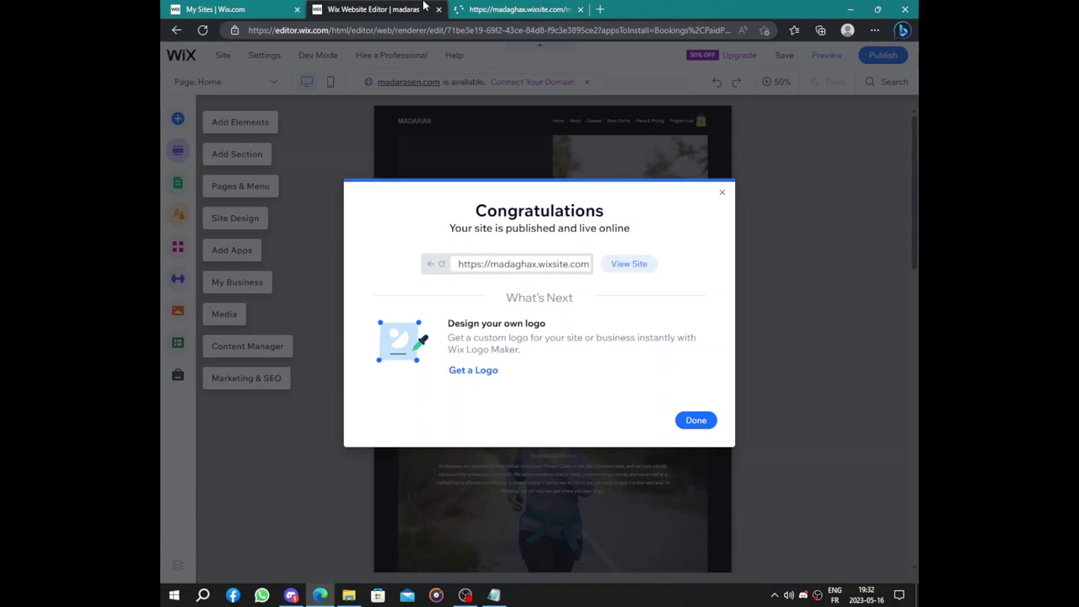
{"action": "left_click", "coordinate": [485, 9]}
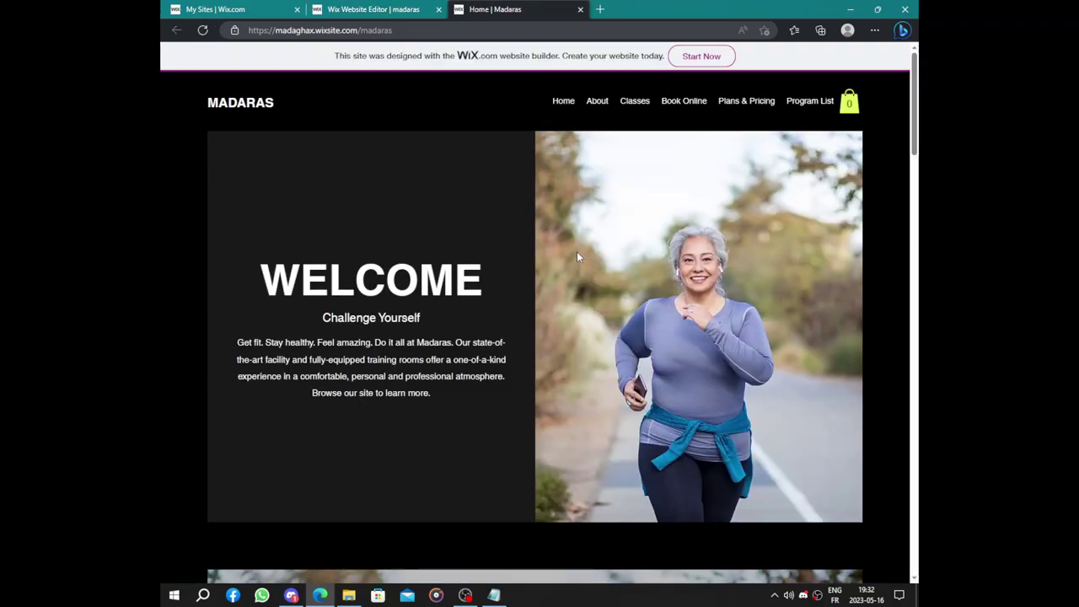
{"action": "scroll", "coordinate": [577, 251], "scroll_direction": "down", "scroll_amount": 8}
{"action": "scroll", "coordinate": [577, 251], "scroll_direction": "down", "scroll_amount": 20}
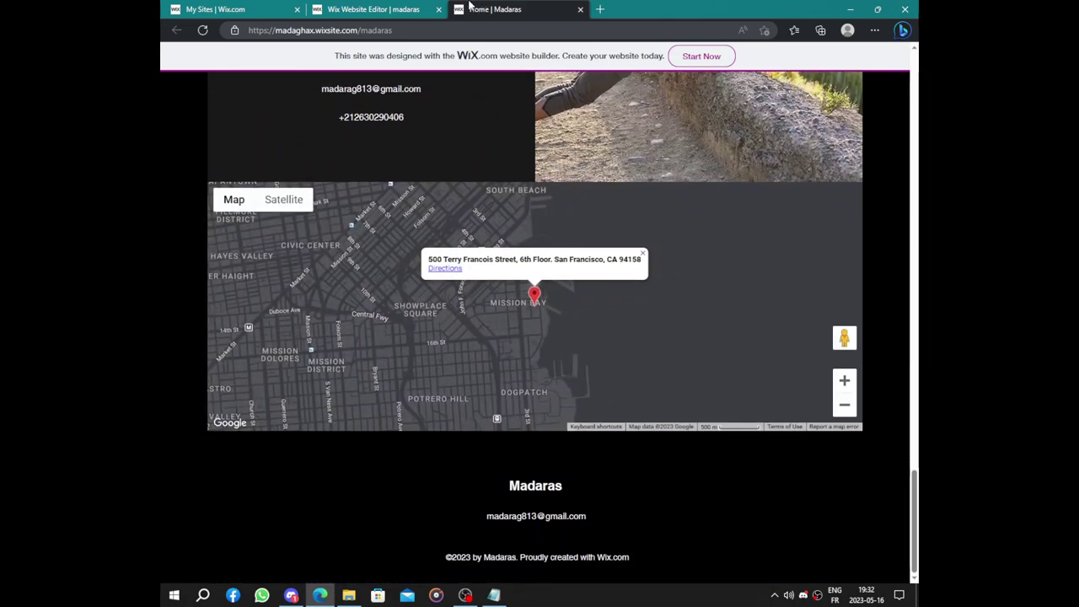
Back in the editor, dismiss the publish and mobile prompts and go to the dashboard
{"action": "left_click", "coordinate": [402, 9]}
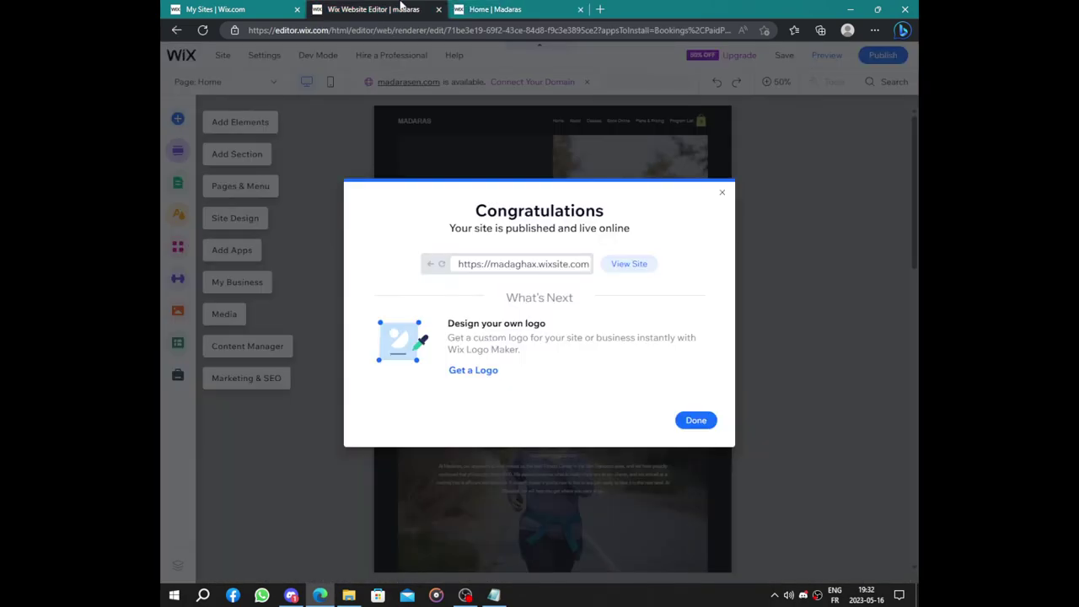
{"action": "left_click", "coordinate": [696, 420]}
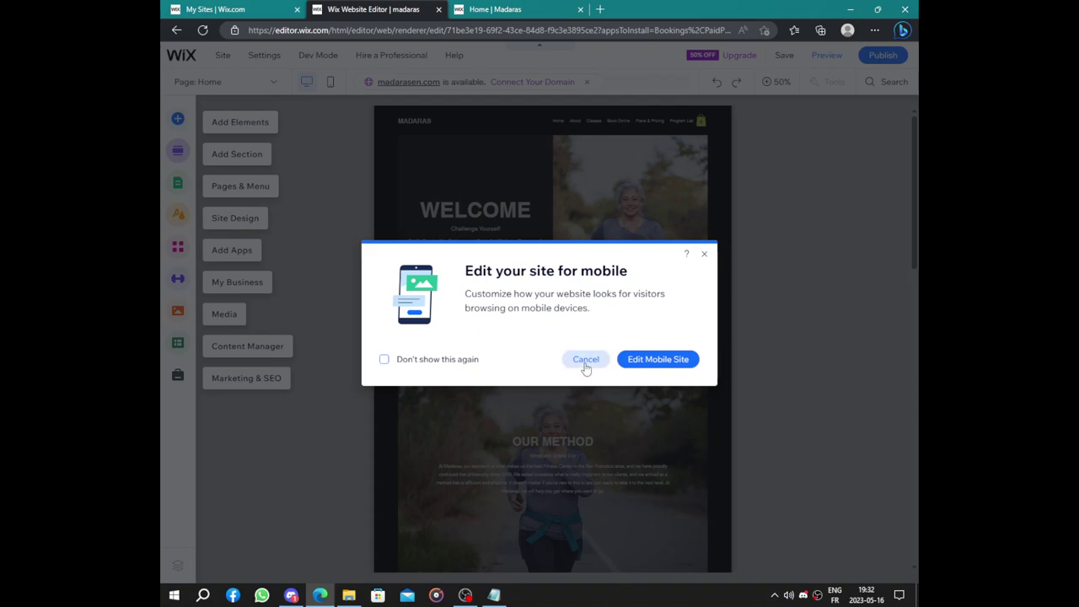
{"action": "left_click", "coordinate": [585, 359]}
{"action": "mouse_move", "coordinate": [196, 65]}
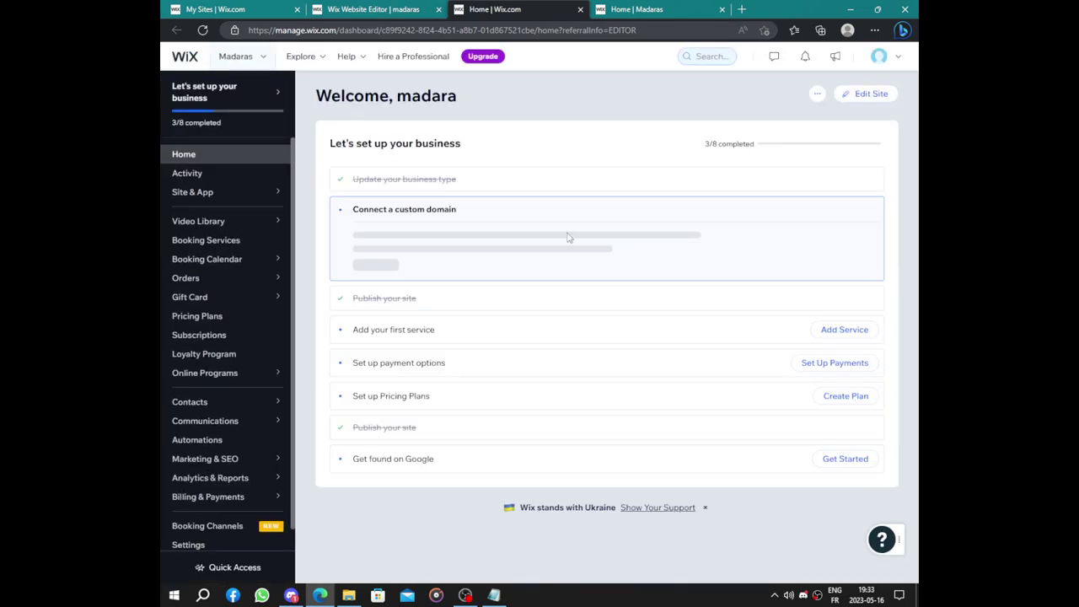
Set the Weight Lifting service's price and payment option to 'With a plan'
{"action": "left_click", "coordinate": [815, 334]}
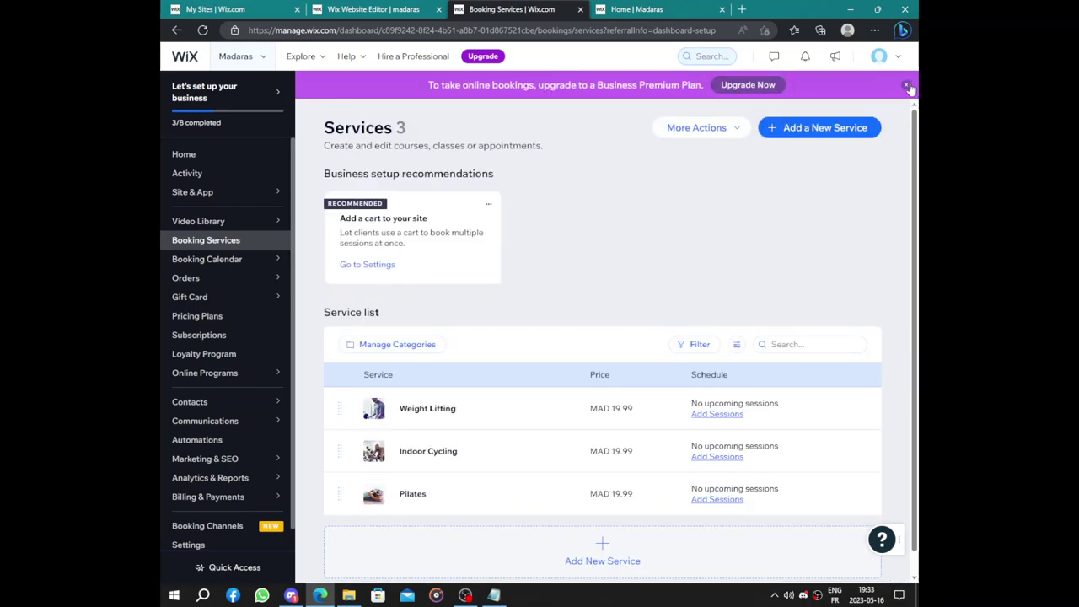
{"action": "left_click", "coordinate": [907, 86]}
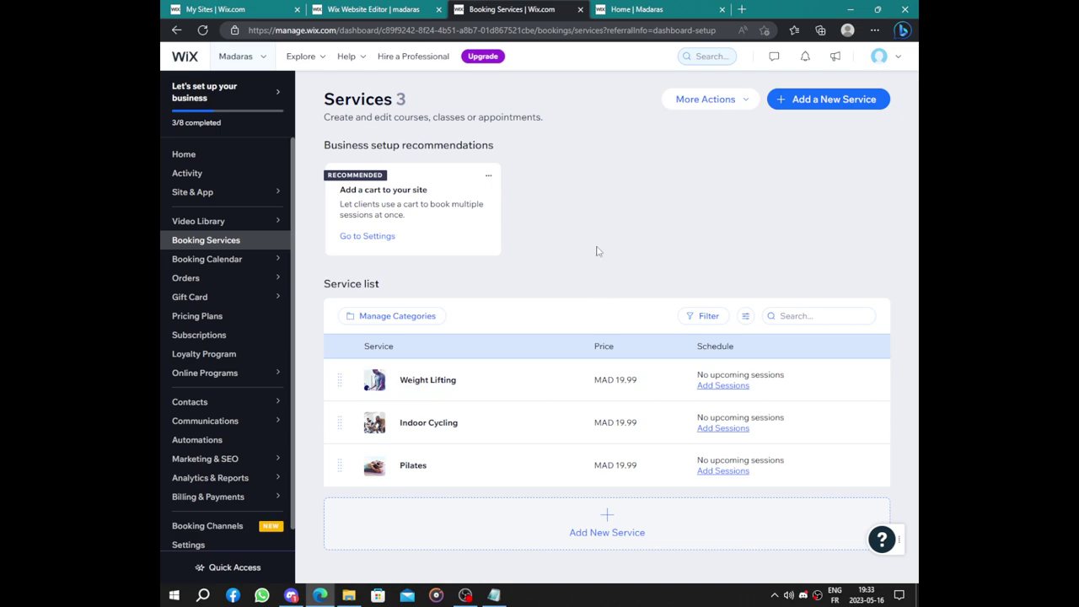
{"action": "left_click", "coordinate": [336, 380]}
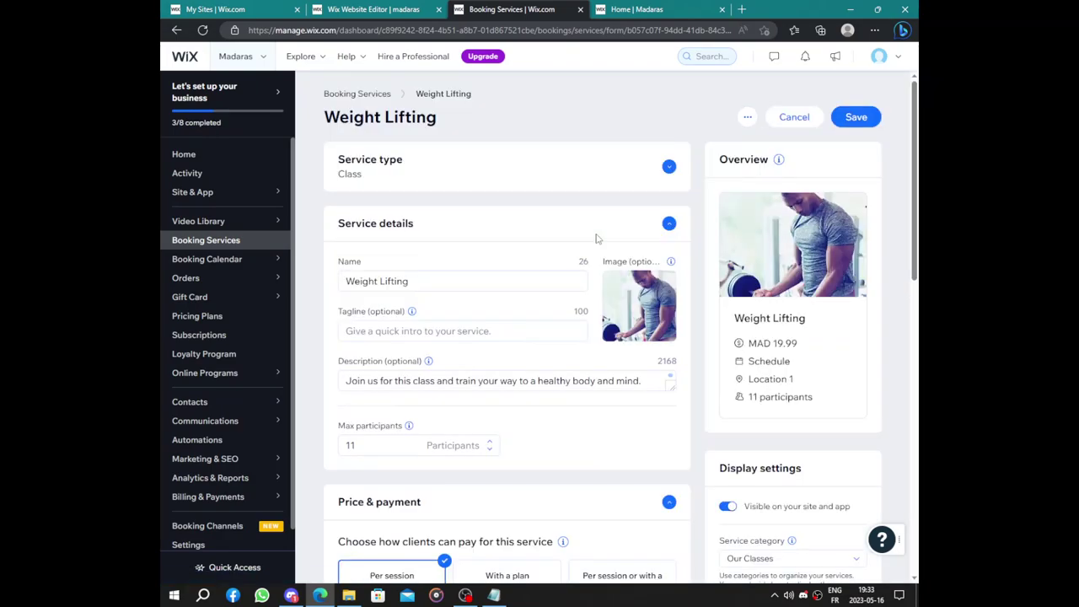
{"action": "scroll", "coordinate": [596, 239], "scroll_direction": "down", "scroll_amount": 5}
{"action": "scroll", "coordinate": [596, 239], "scroll_direction": "up", "scroll_amount": 2}
{"action": "scroll", "coordinate": [596, 238], "scroll_direction": "down", "scroll_amount": 3}
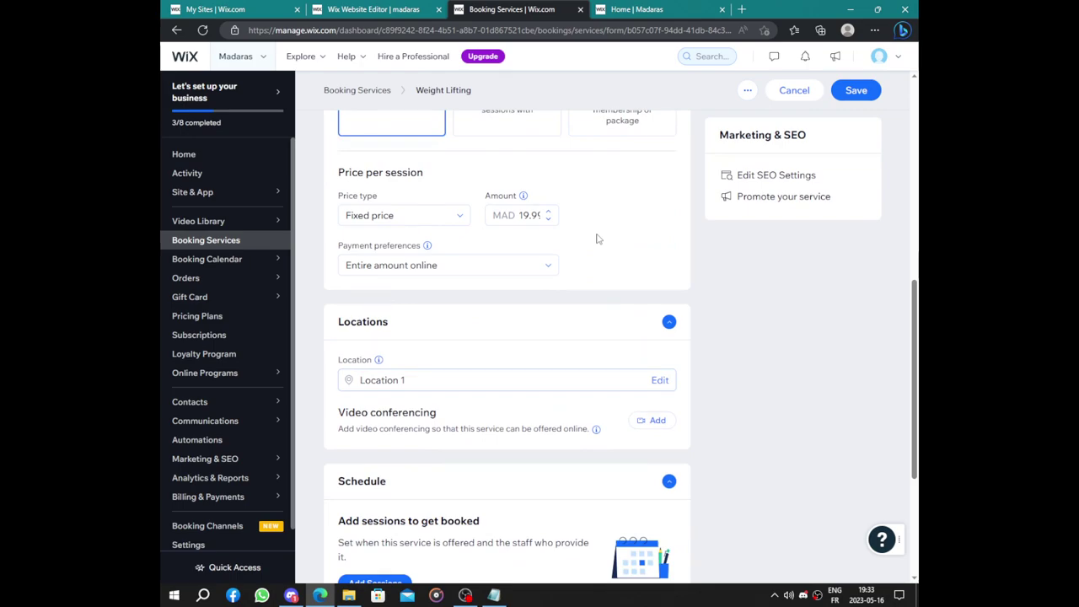
{"action": "scroll", "coordinate": [596, 239], "scroll_direction": "up", "scroll_amount": 2}
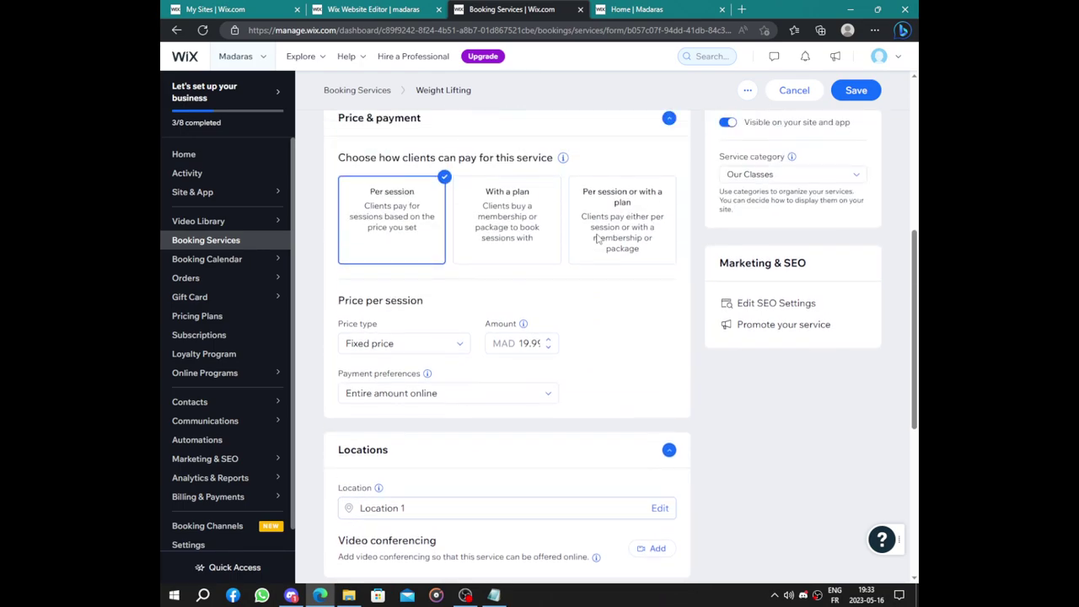
{"action": "left_click", "coordinate": [540, 215]}
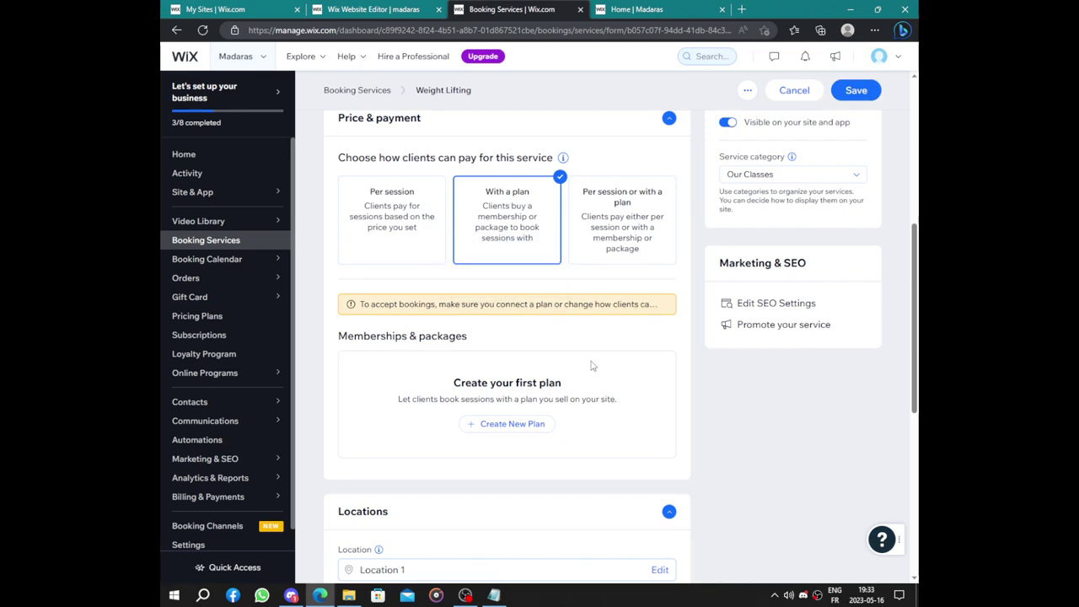
Create a recurring membership plan with placeholder name 'hhhhhh' and a placeholder description
{"action": "left_click", "coordinate": [506, 424]}
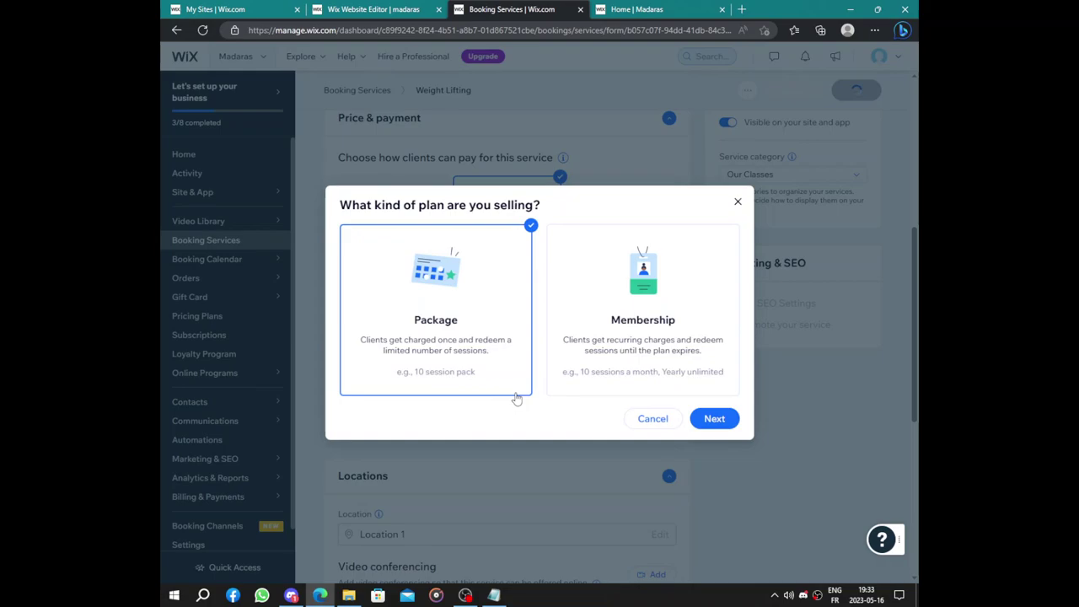
{"action": "left_click", "coordinate": [636, 324]}
{"action": "left_click", "coordinate": [714, 418]}
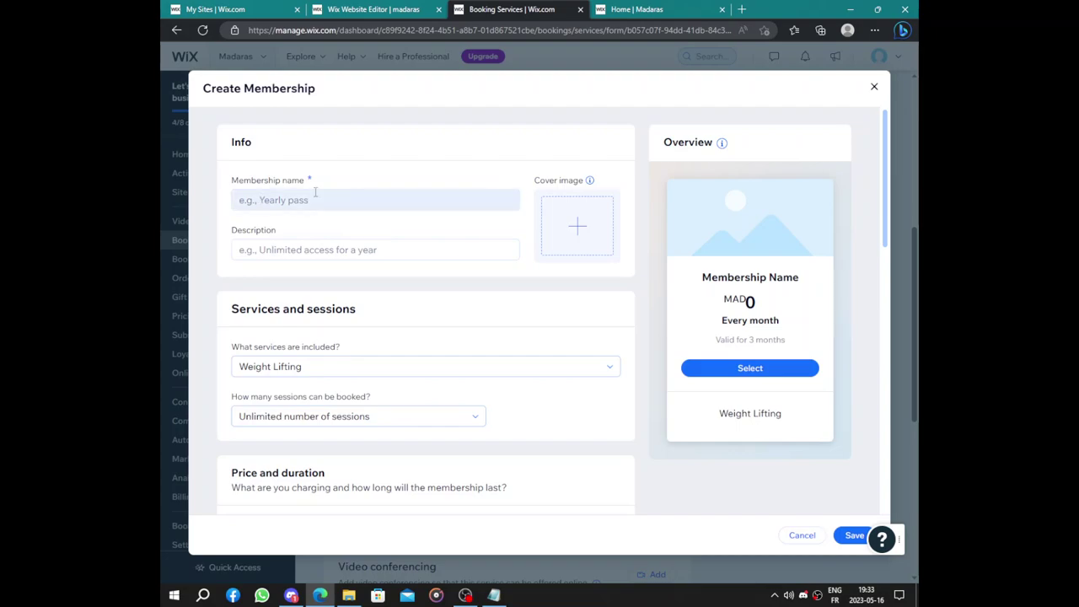
{"action": "left_click", "coordinate": [279, 200]}
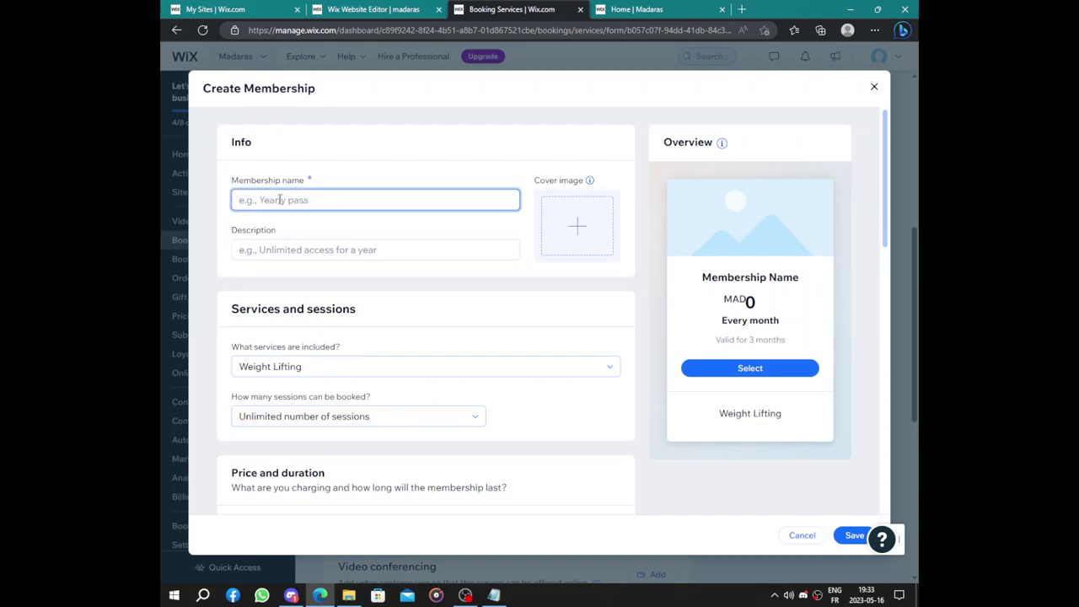
{"action": "type", "text": "hhhhhh"}
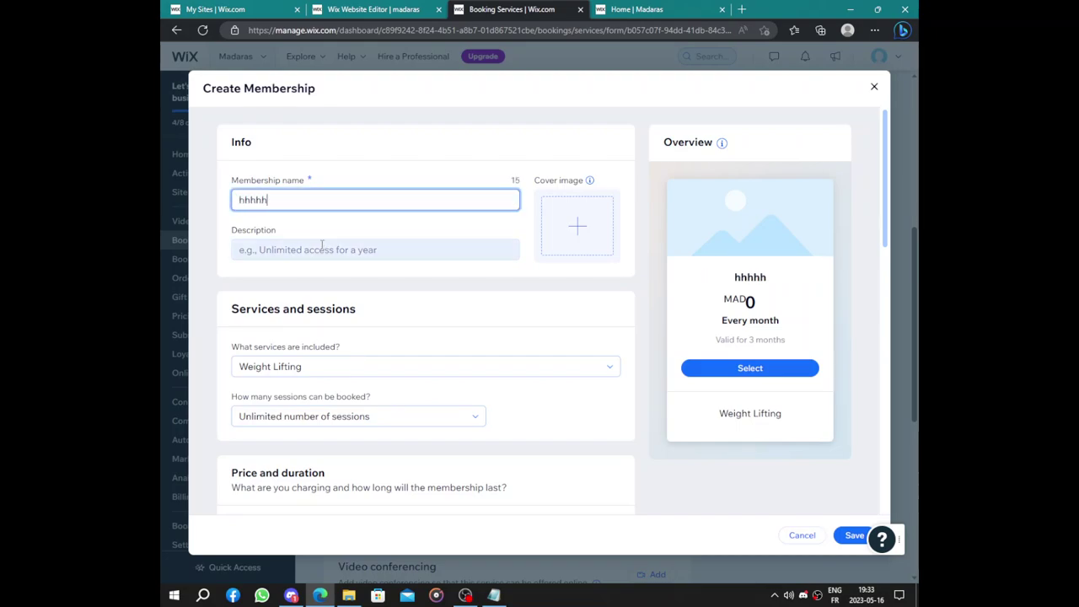
{"action": "left_click", "coordinate": [312, 251]}
{"action": "type", "text": "hhhhhhh"}
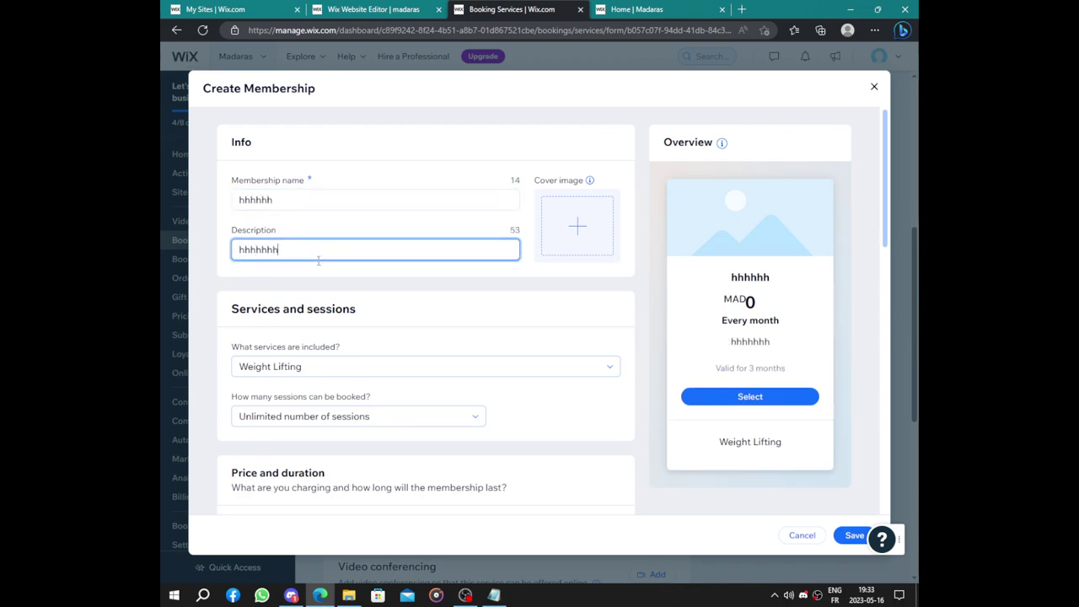
{"action": "type", "text": "hhhhhhhhhhh"}
Include Weight Lifting, Indoor Cycling and Pilates in the membership with unlimited sessions
{"action": "scroll", "coordinate": [336, 350], "scroll_direction": "down", "scroll_amount": 2}
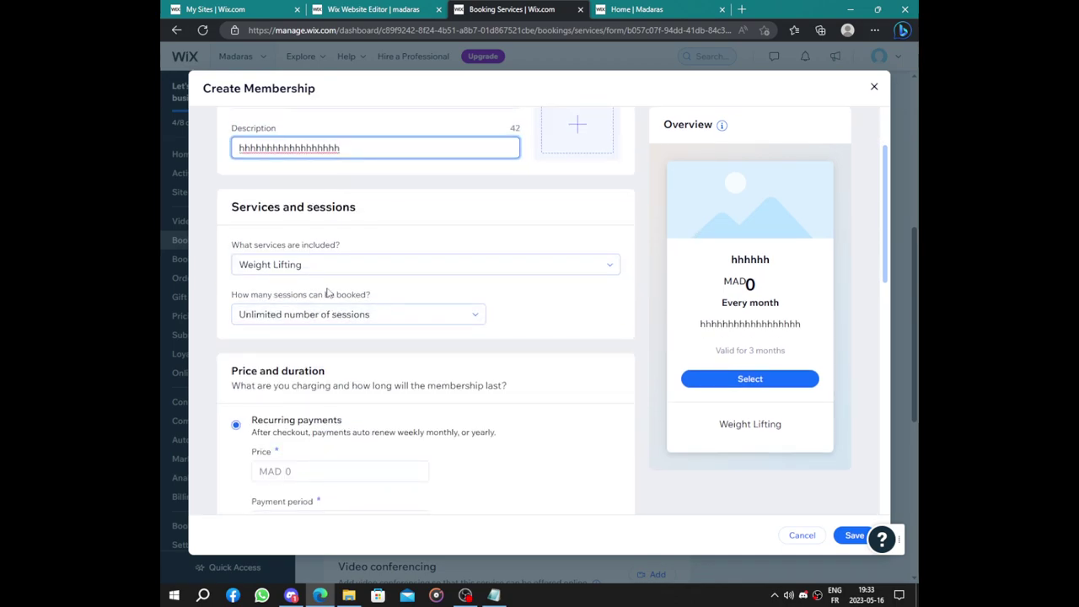
{"action": "left_click", "coordinate": [368, 266]}
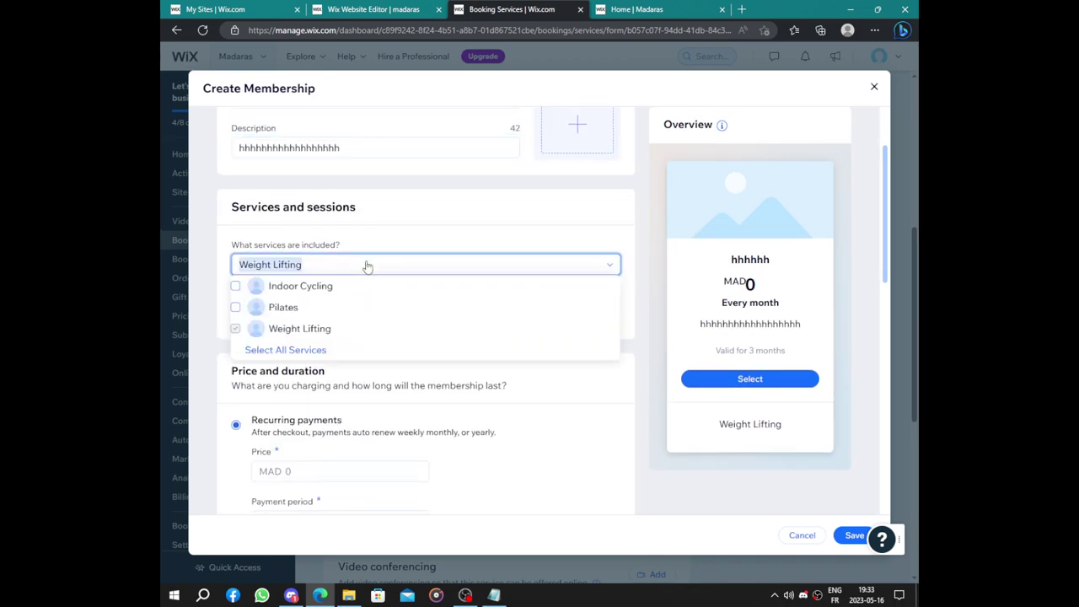
{"action": "left_click", "coordinate": [236, 288]}
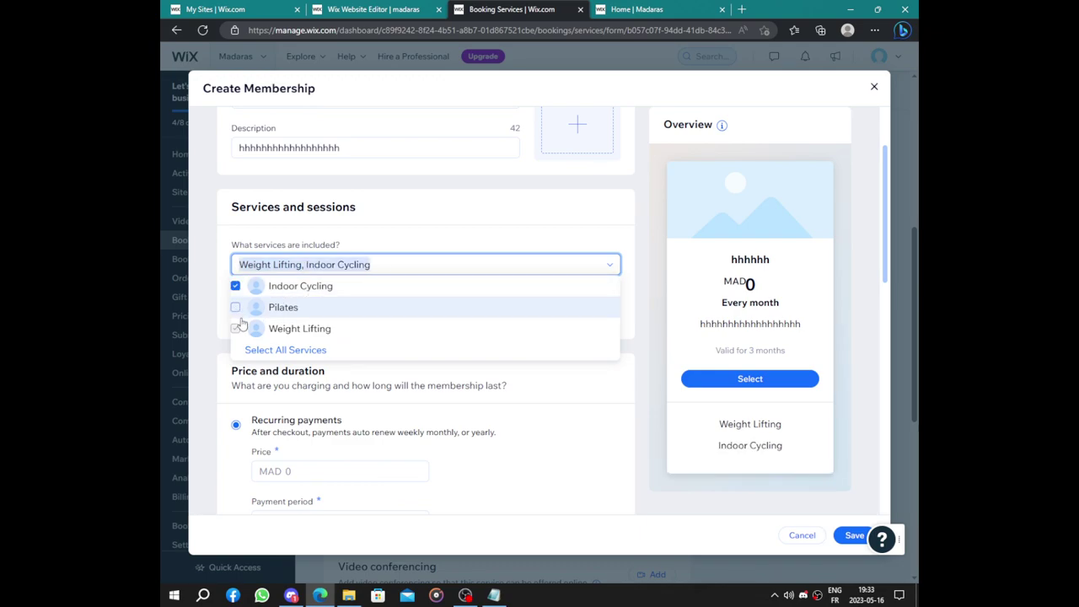
{"action": "left_click", "coordinate": [236, 308]}
{"action": "left_click", "coordinate": [238, 330]}
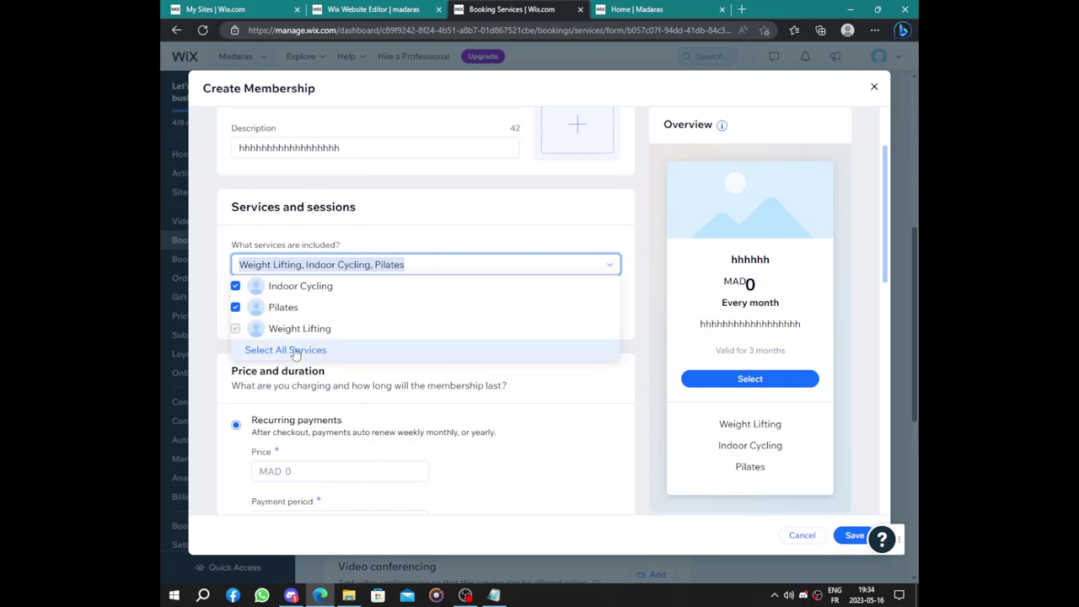
{"action": "left_click", "coordinate": [220, 301]}
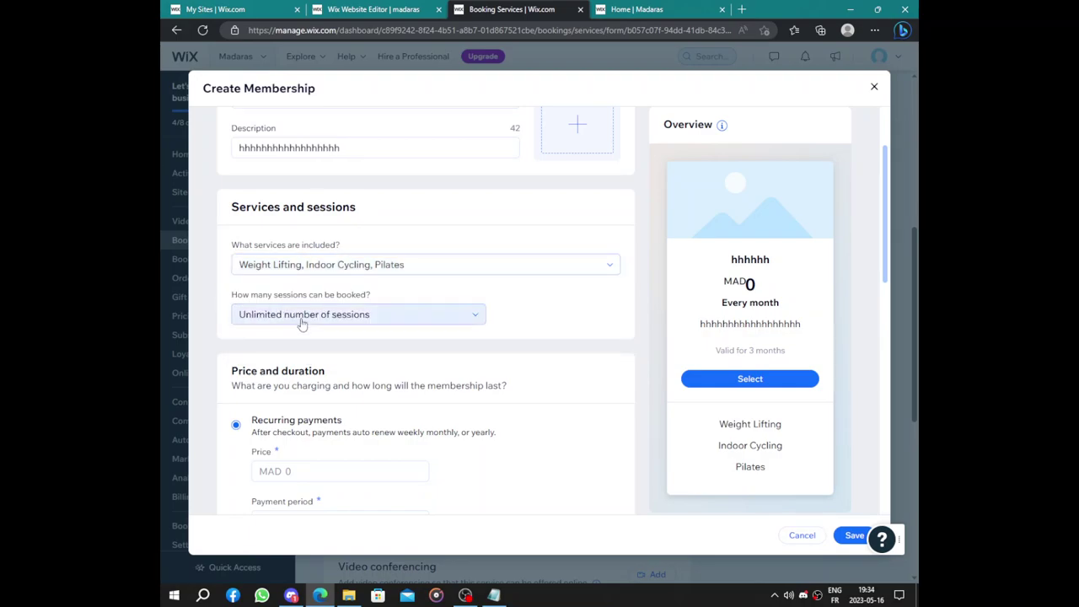
{"action": "left_click", "coordinate": [354, 327]}
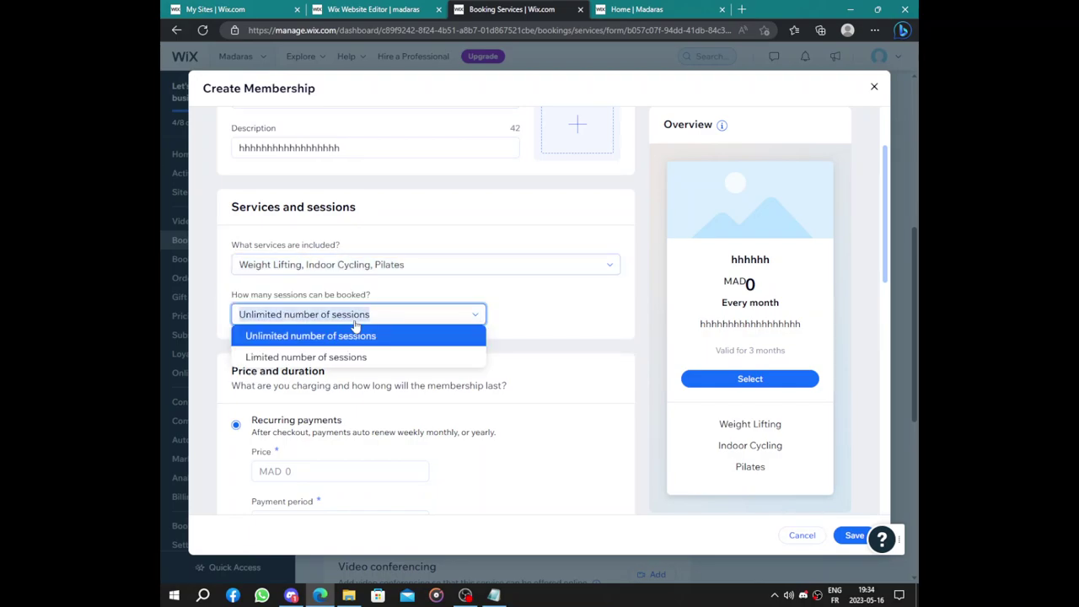
{"action": "left_click", "coordinate": [395, 359]}
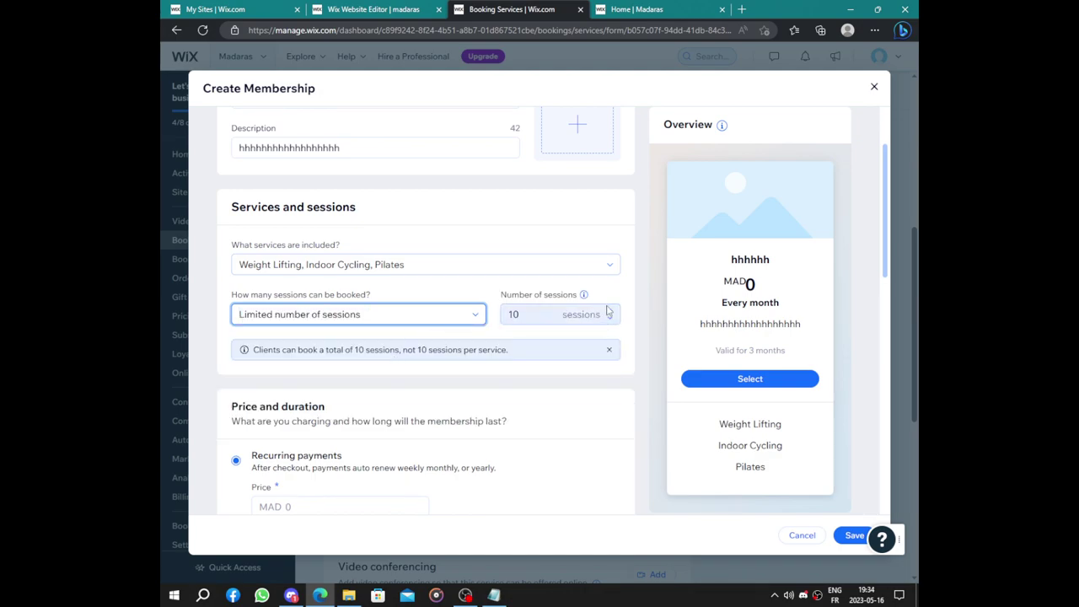
{"action": "left_click", "coordinate": [473, 313]}
{"action": "left_click", "coordinate": [397, 335]}
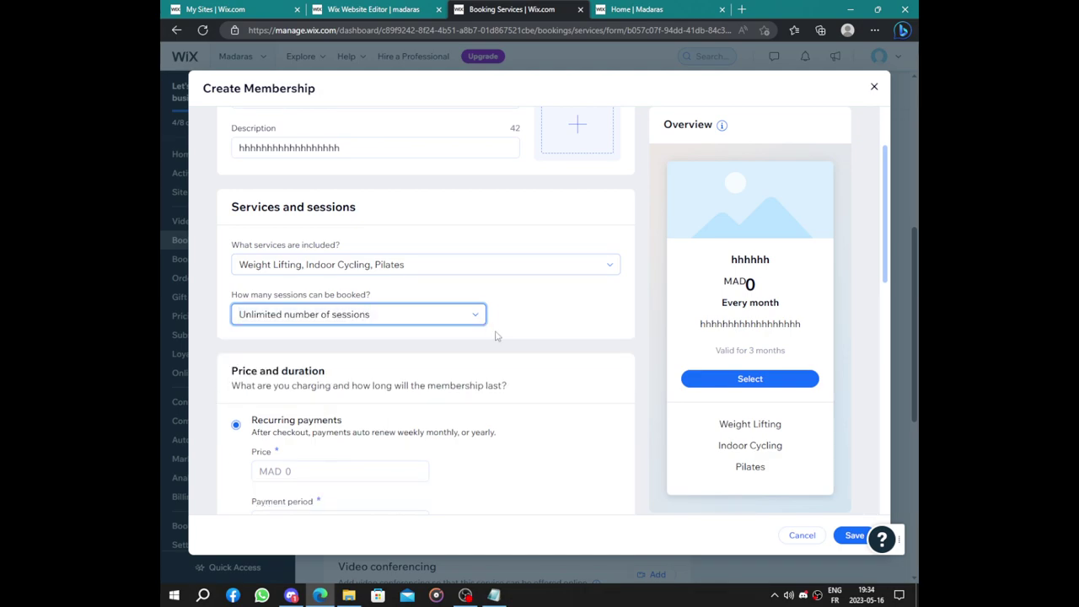
Set the membership price to 200, paid monthly and ending after 3 months
{"action": "scroll", "coordinate": [367, 297], "scroll_direction": "down", "scroll_amount": 3}
{"action": "scroll", "coordinate": [342, 229], "scroll_direction": "down", "scroll_amount": 1}
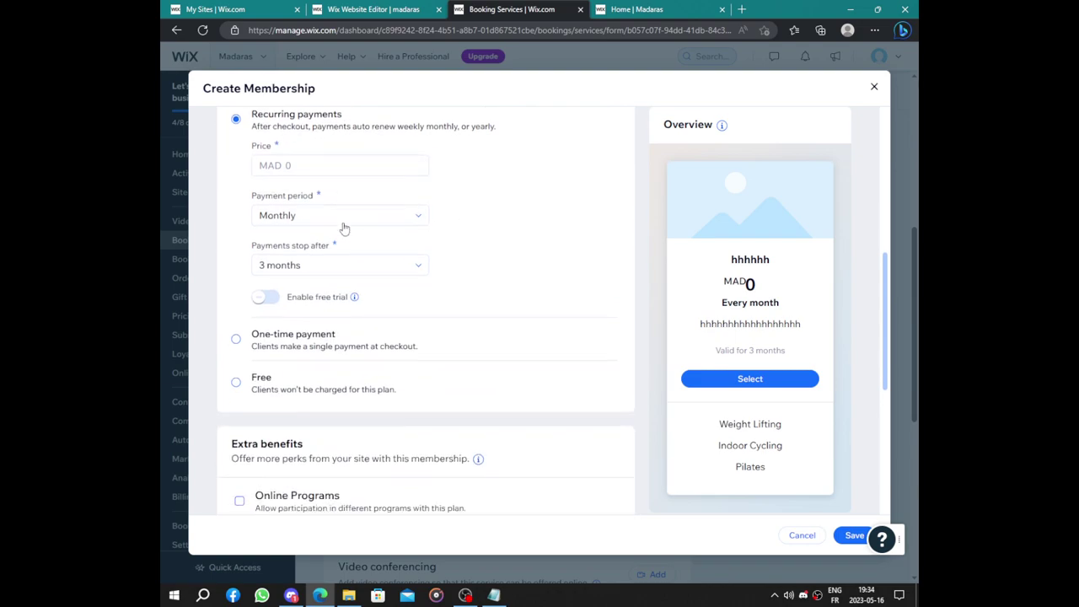
{"action": "left_click", "coordinate": [364, 165]}
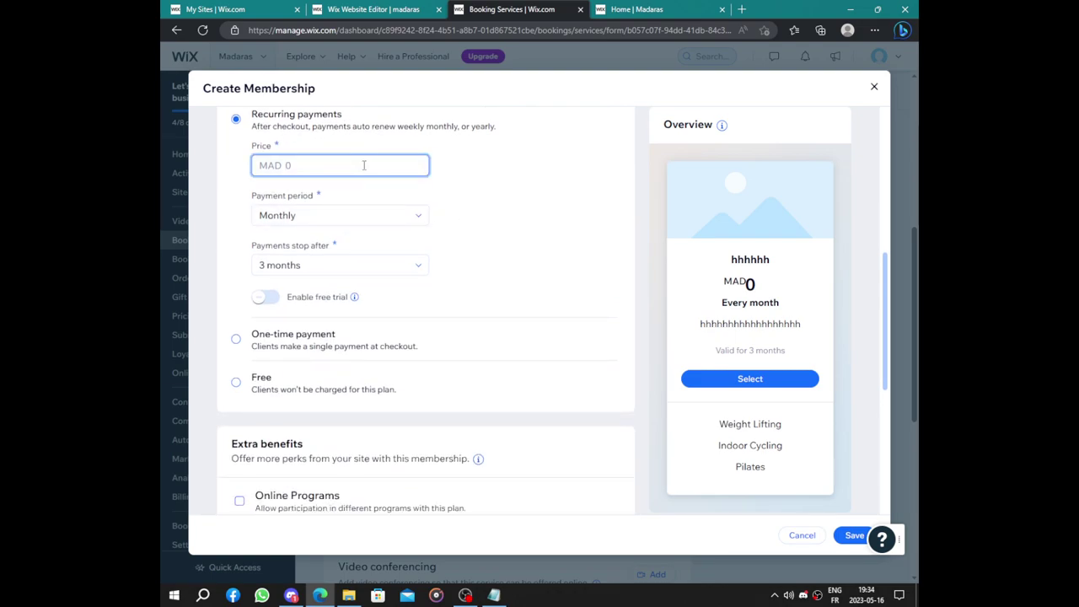
{"action": "type", "text": "2000"}
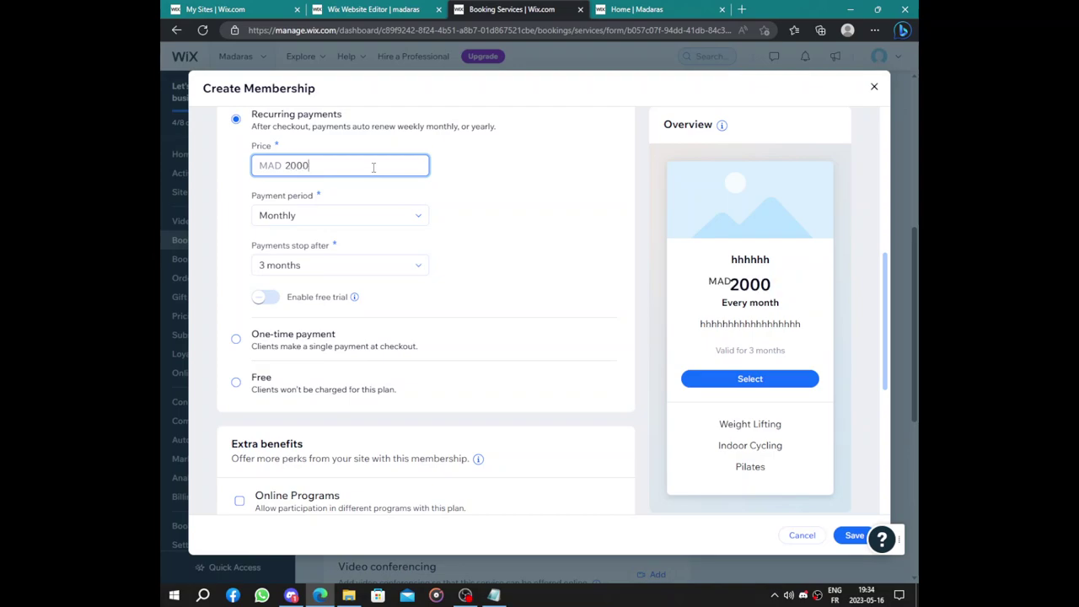
{"action": "key", "text": "BackSpace"}
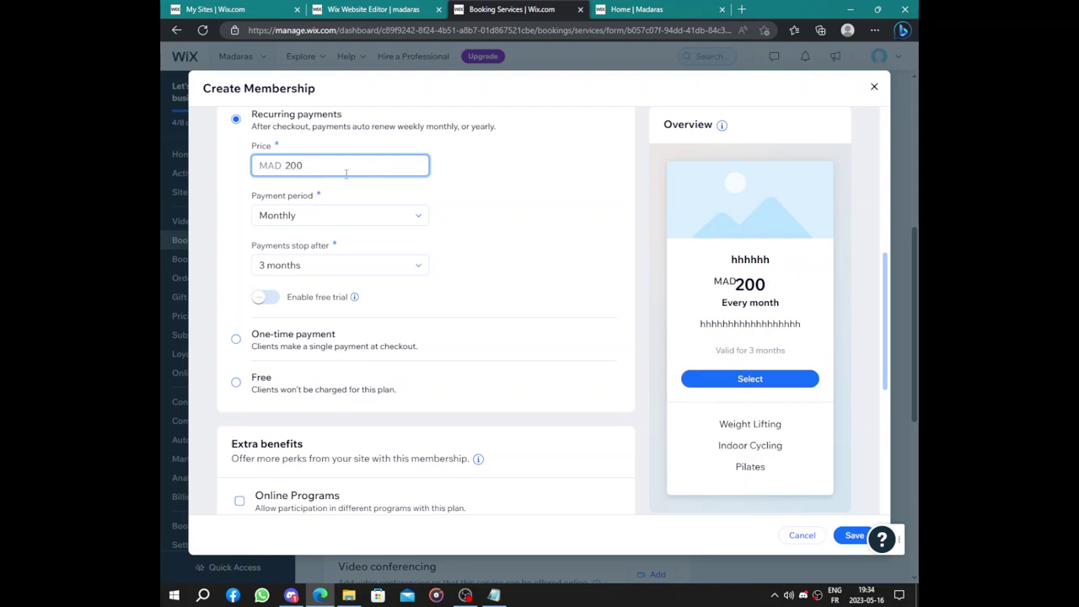
{"action": "left_click", "coordinate": [316, 215]}
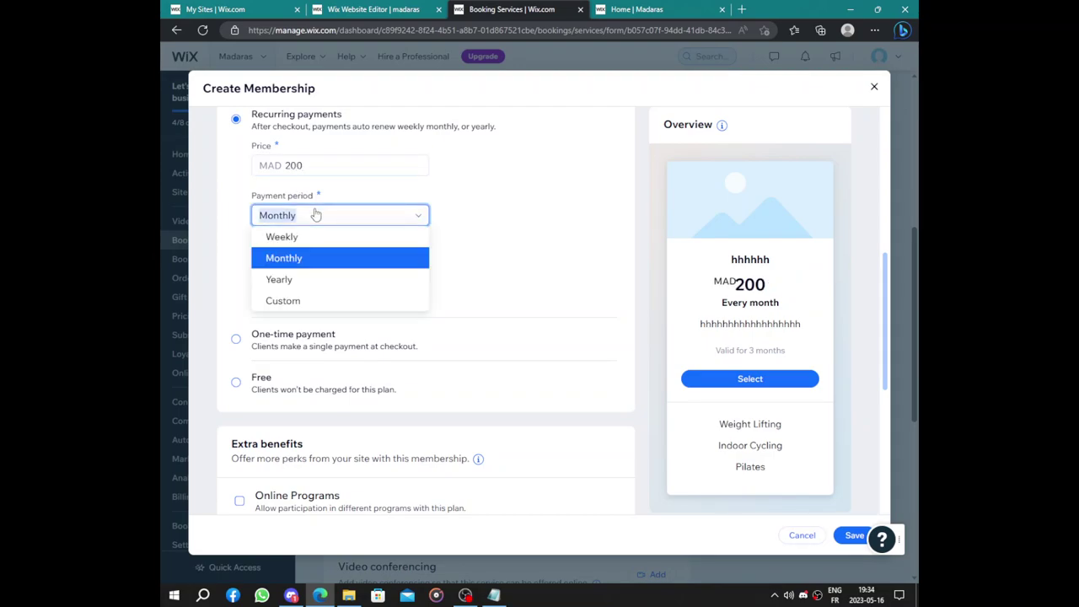
{"action": "left_click", "coordinate": [340, 253]}
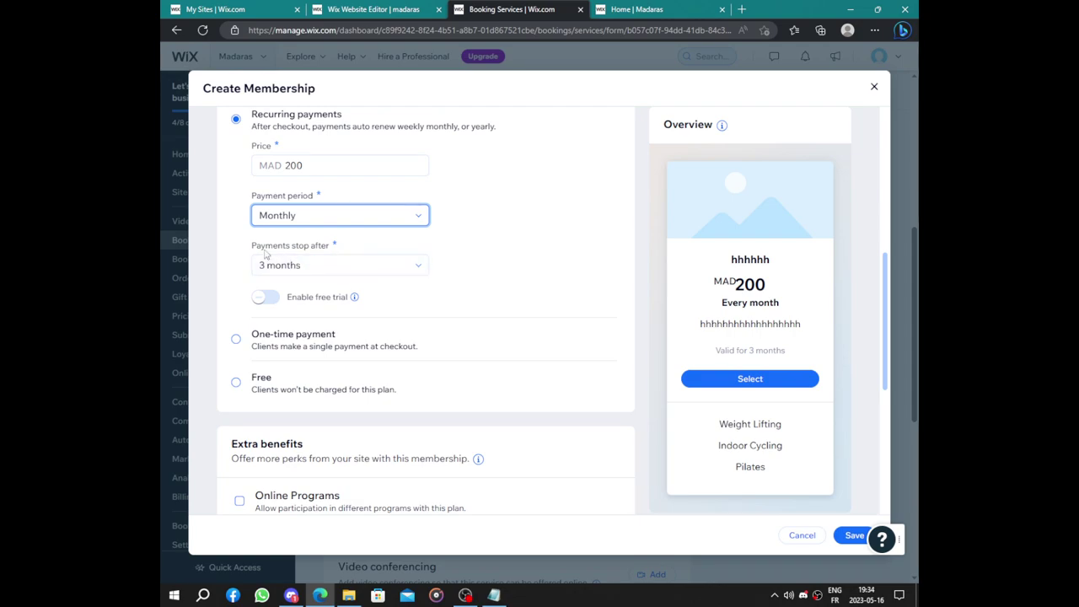
{"action": "left_click", "coordinate": [368, 268]}
{"action": "left_click", "coordinate": [368, 270]}
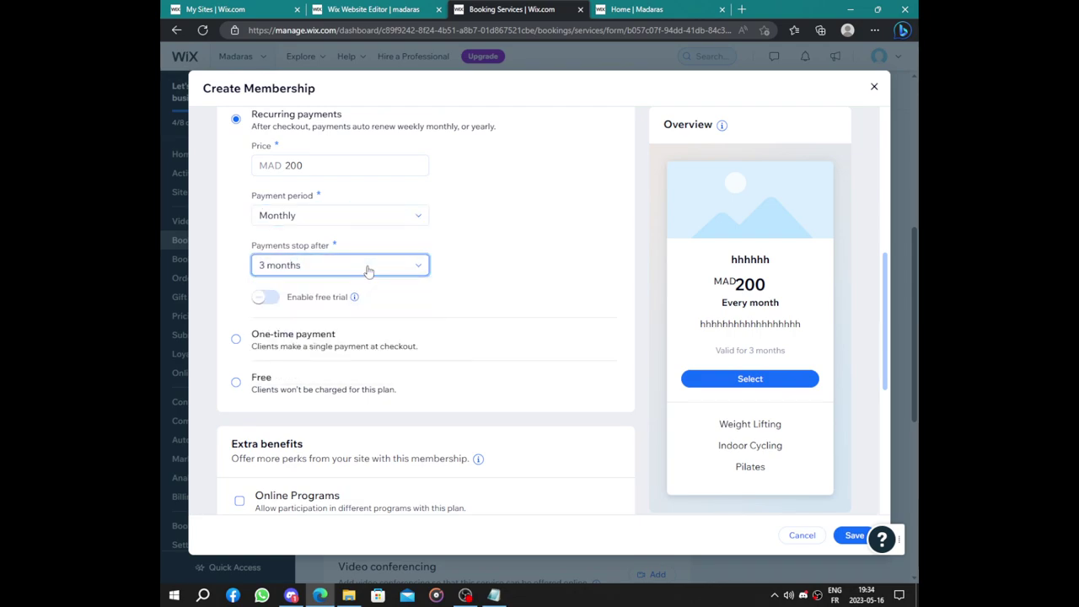
{"action": "left_click", "coordinate": [366, 271]}
{"action": "left_click", "coordinate": [366, 271]}
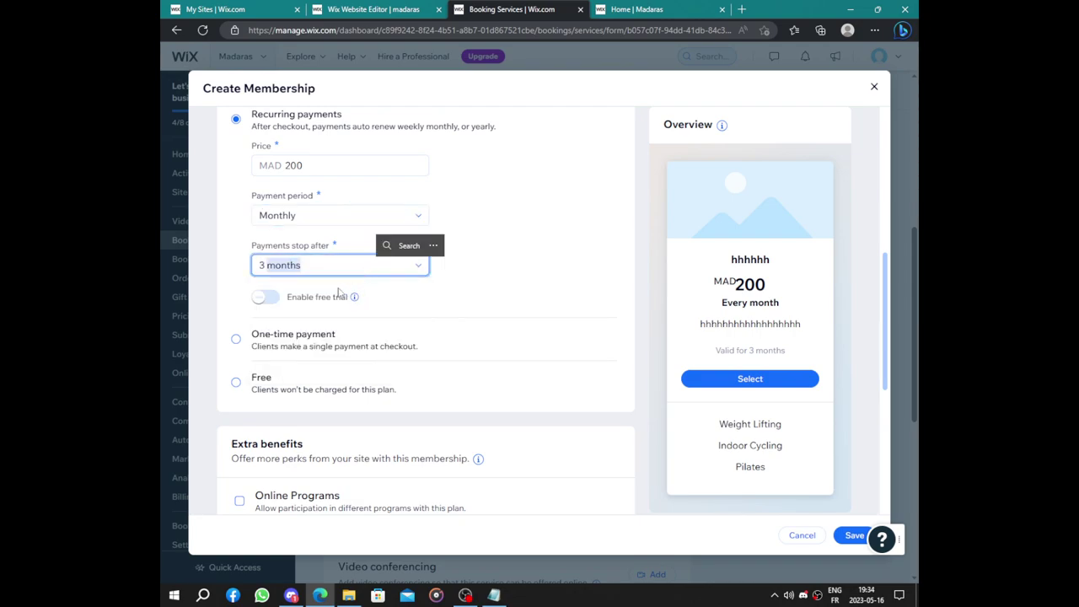
Leave the free trial off and turn off the one-per-person purchase limit
{"action": "left_click", "coordinate": [267, 303]}
{"action": "left_click", "coordinate": [268, 305]}
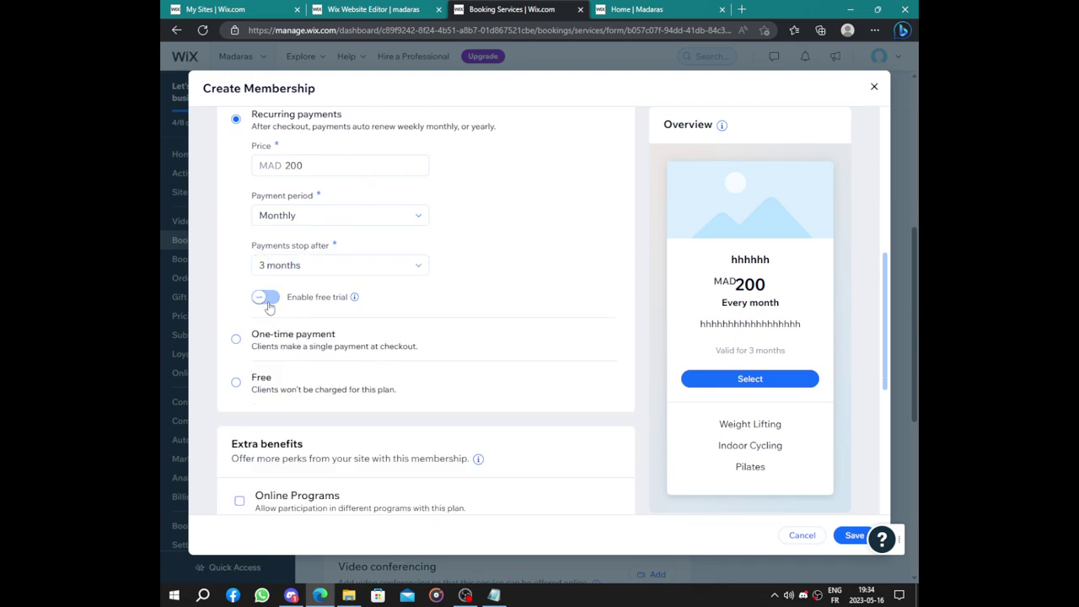
{"action": "scroll", "coordinate": [508, 220], "scroll_direction": "down", "scroll_amount": 2}
{"action": "scroll", "coordinate": [508, 219], "scroll_direction": "up", "scroll_amount": 3}
{"action": "scroll", "coordinate": [397, 160], "scroll_direction": "down", "scroll_amount": 5}
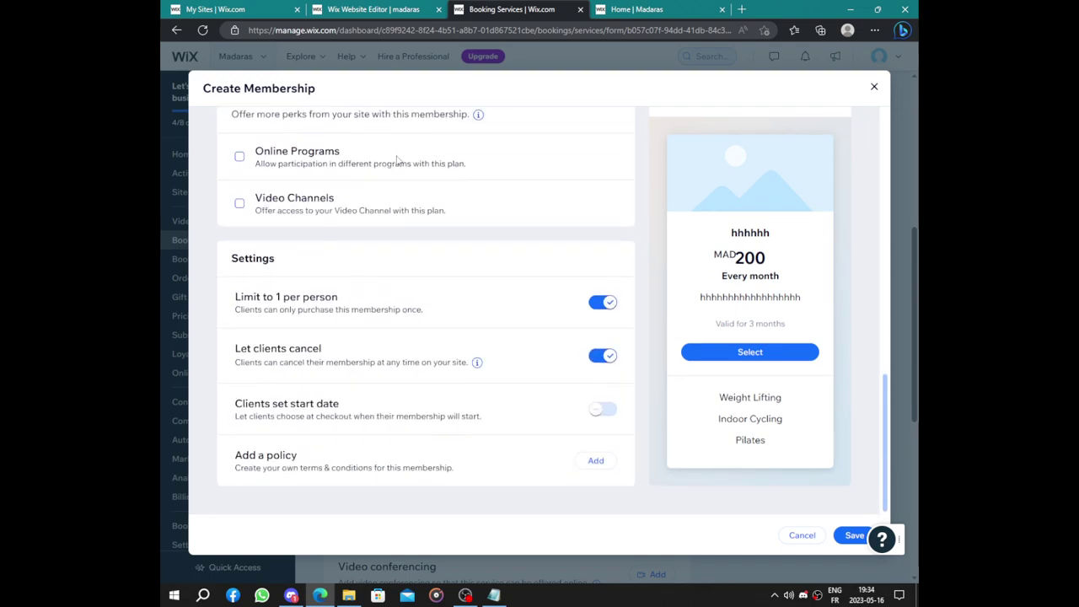
{"action": "scroll", "coordinate": [460, 241], "scroll_direction": "up", "scroll_amount": 10}
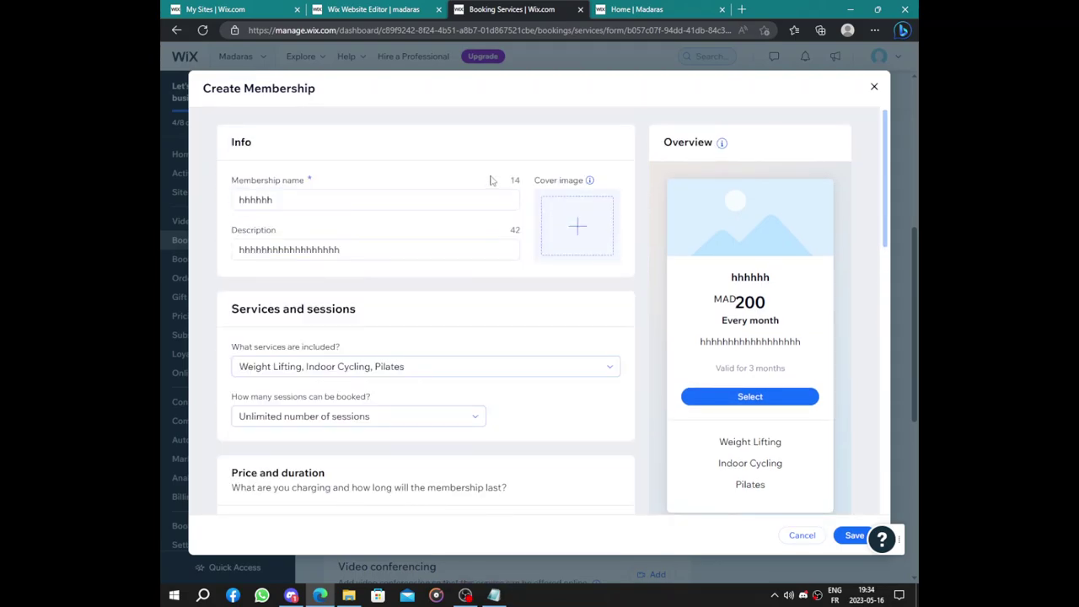
{"action": "scroll", "coordinate": [491, 180], "scroll_direction": "down", "scroll_amount": 8}
{"action": "scroll", "coordinate": [481, 244], "scroll_direction": "up", "scroll_amount": 2}
{"action": "scroll", "coordinate": [545, 233], "scroll_direction": "up", "scroll_amount": 6}
{"action": "scroll", "coordinate": [544, 235], "scroll_direction": "down", "scroll_amount": 8}
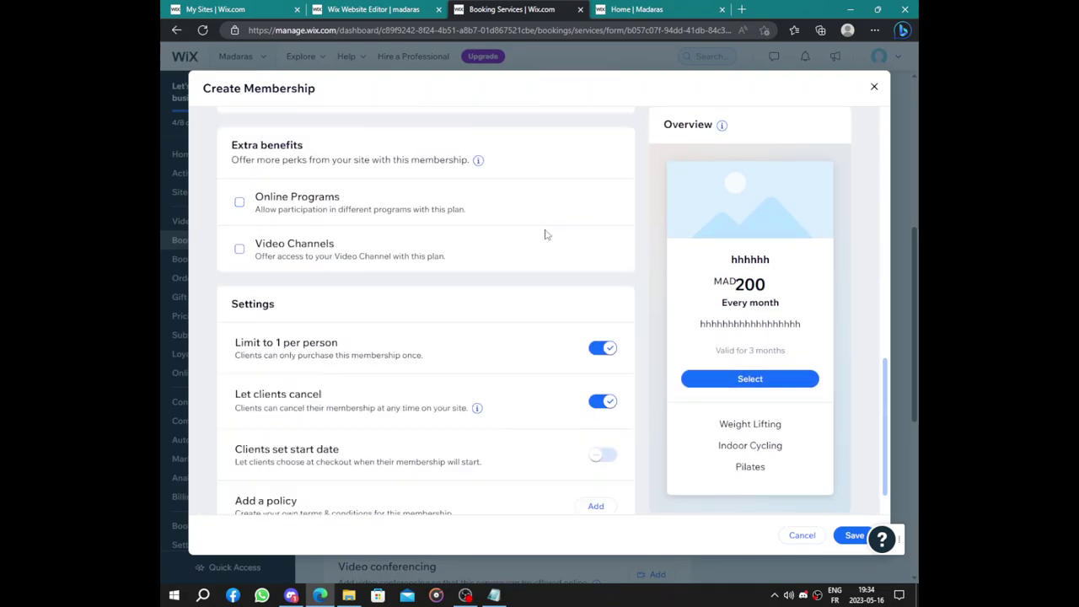
{"action": "scroll", "coordinate": [545, 235], "scroll_direction": "down", "scroll_amount": 1}
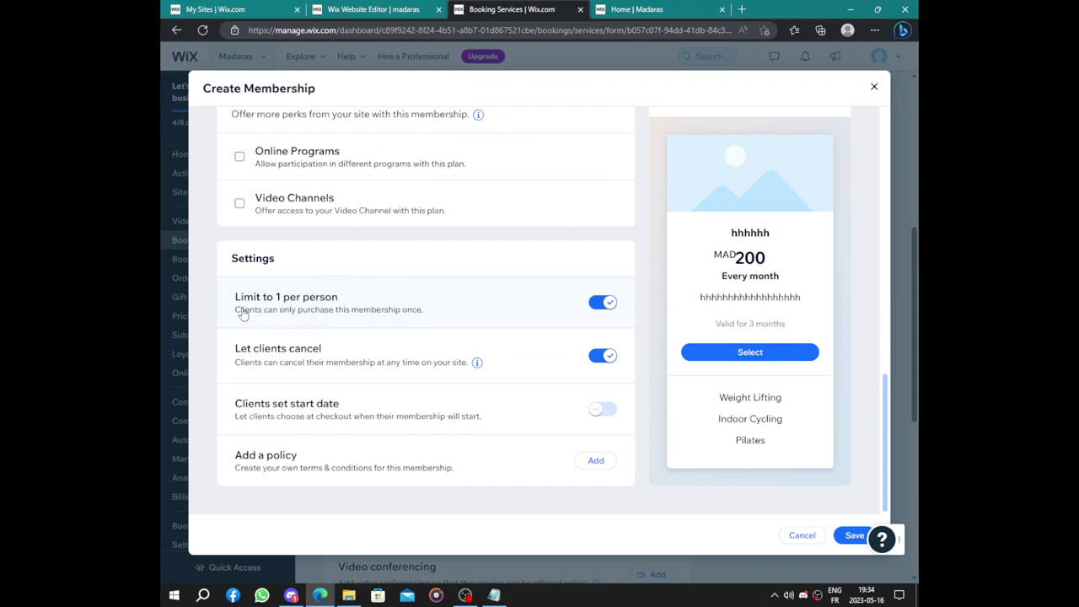
{"action": "left_click", "coordinate": [624, 303]}
Save the membership, confirm Morocco as the payments business location, and return to dashboard home
{"action": "left_click", "coordinate": [847, 538]}
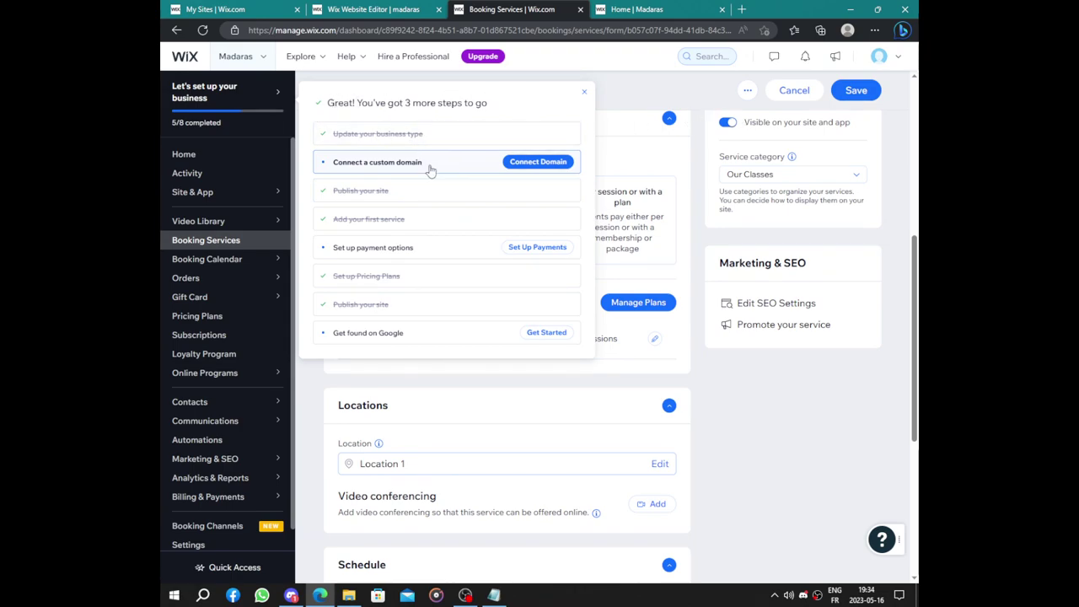
{"action": "left_click", "coordinate": [538, 248]}
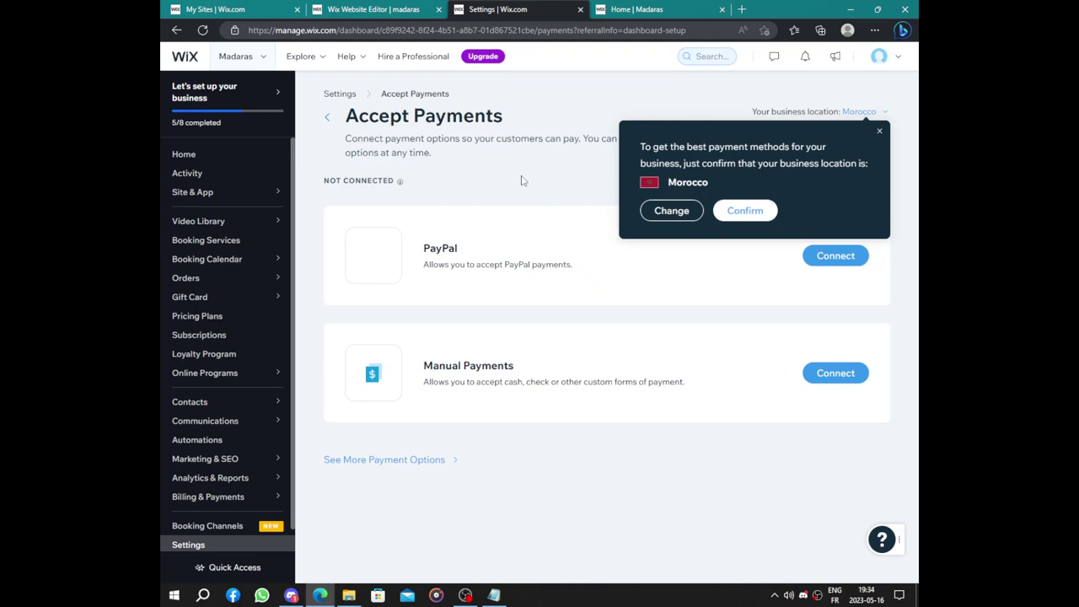
{"action": "left_click", "coordinate": [746, 211]}
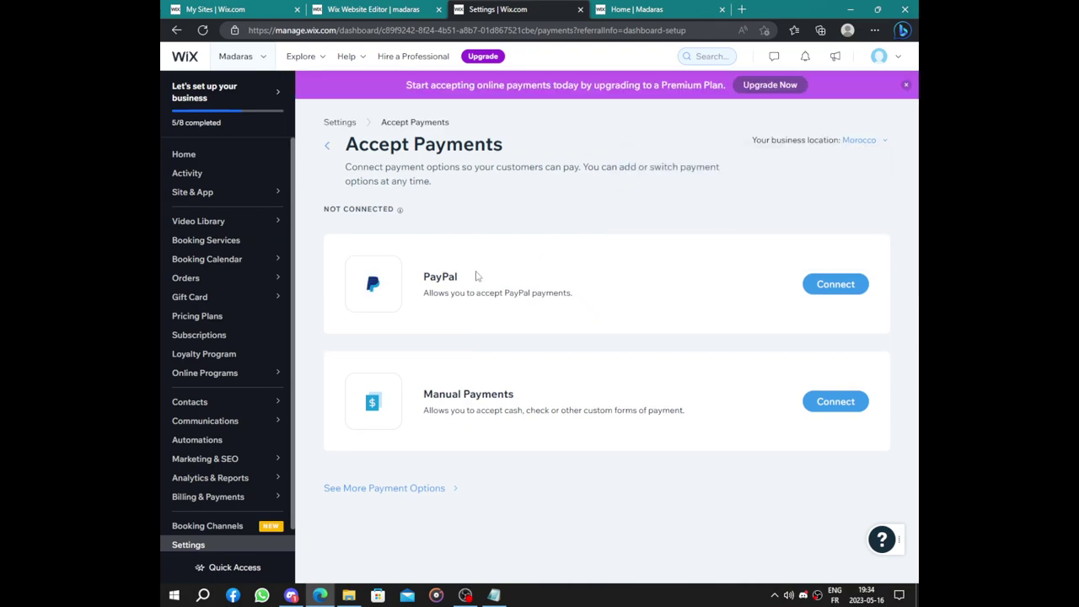
{"action": "left_click", "coordinate": [233, 157]}
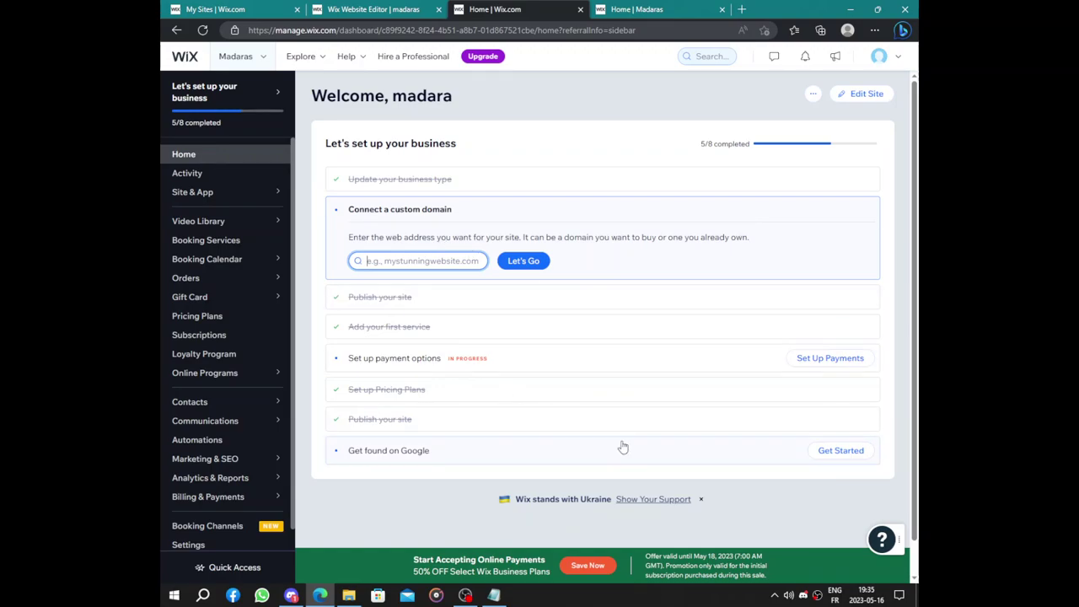
Check the published Madaras site's web address, then return to the Wix dashboard
{"action": "left_click", "coordinate": [619, 9]}
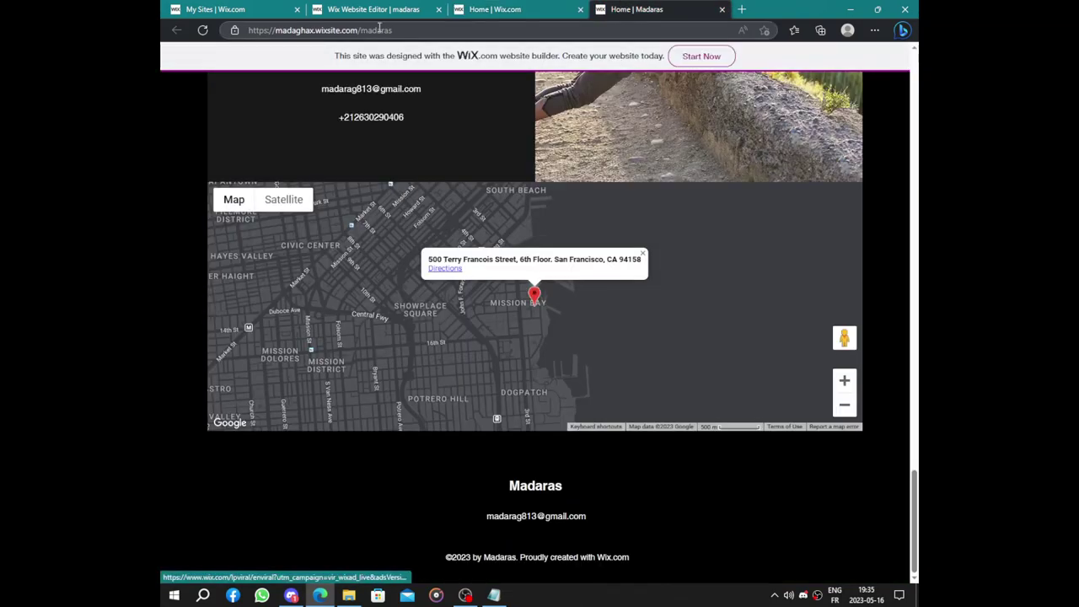
{"action": "left_click_drag", "start_coordinate": [408, 30], "coordinate": [259, 28]}
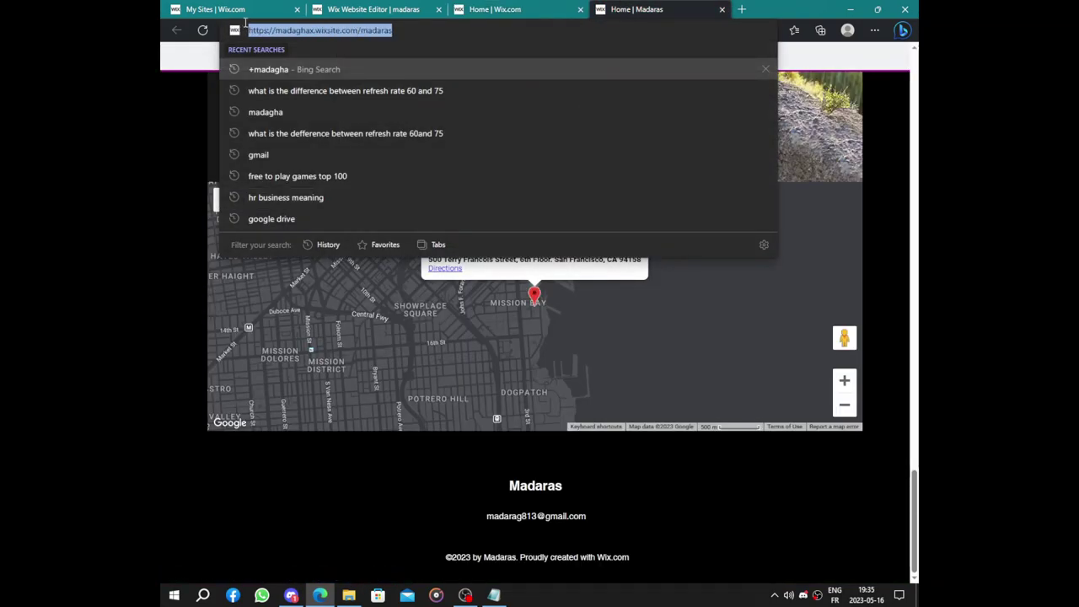
{"action": "left_click", "coordinate": [533, 9]}
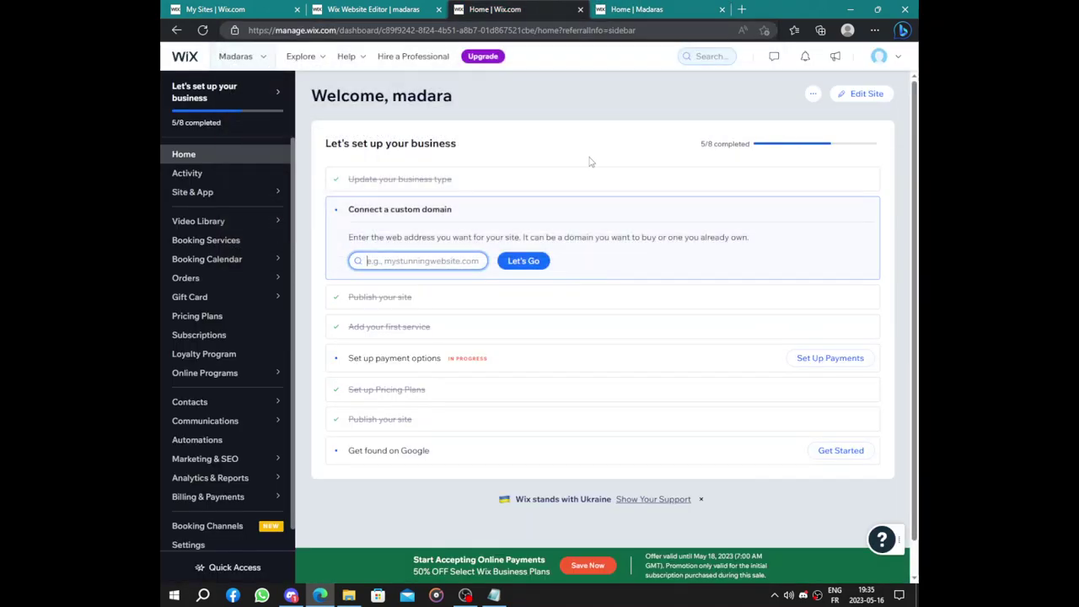
Start the 'Get found on Google' SEO Setup Checklist
{"action": "scroll", "coordinate": [594, 252], "scroll_direction": "down", "scroll_amount": 2}
{"action": "left_click", "coordinate": [437, 422]}
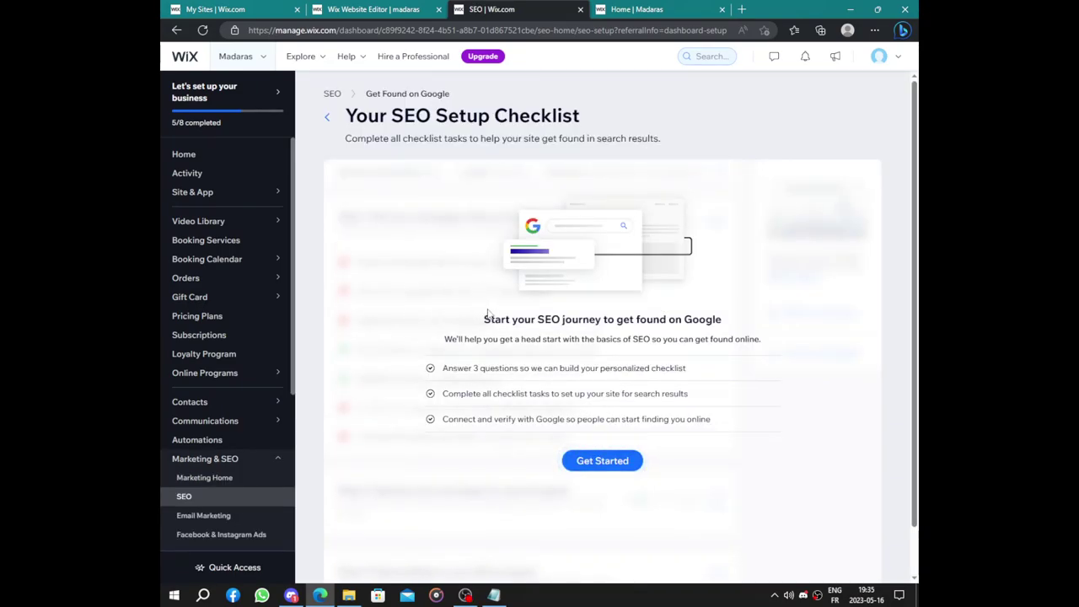
{"action": "left_click", "coordinate": [621, 460]}
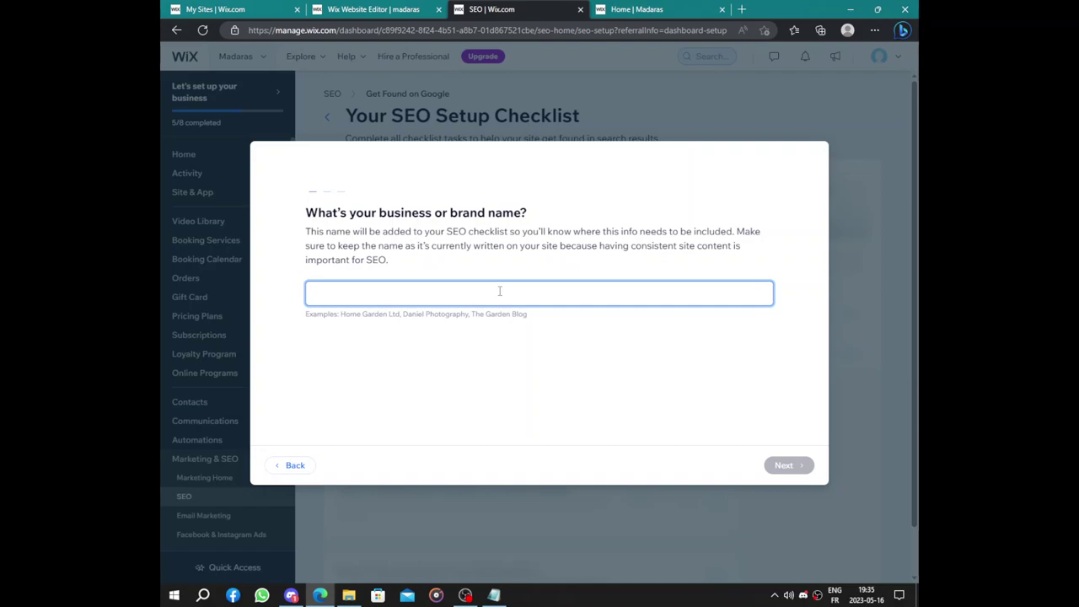
Enter Madaras as the brand name and choose physical-address service with a placeholder address
{"action": "type", "text": "Ma"}
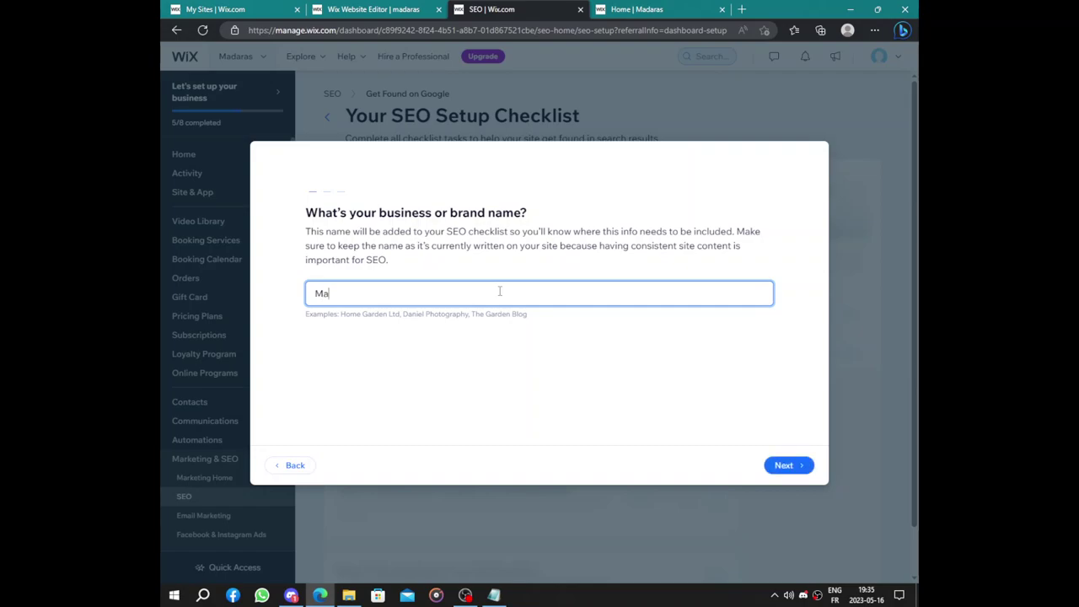
{"action": "type", "text": "daras"}
{"action": "left_click", "coordinate": [786, 466]}
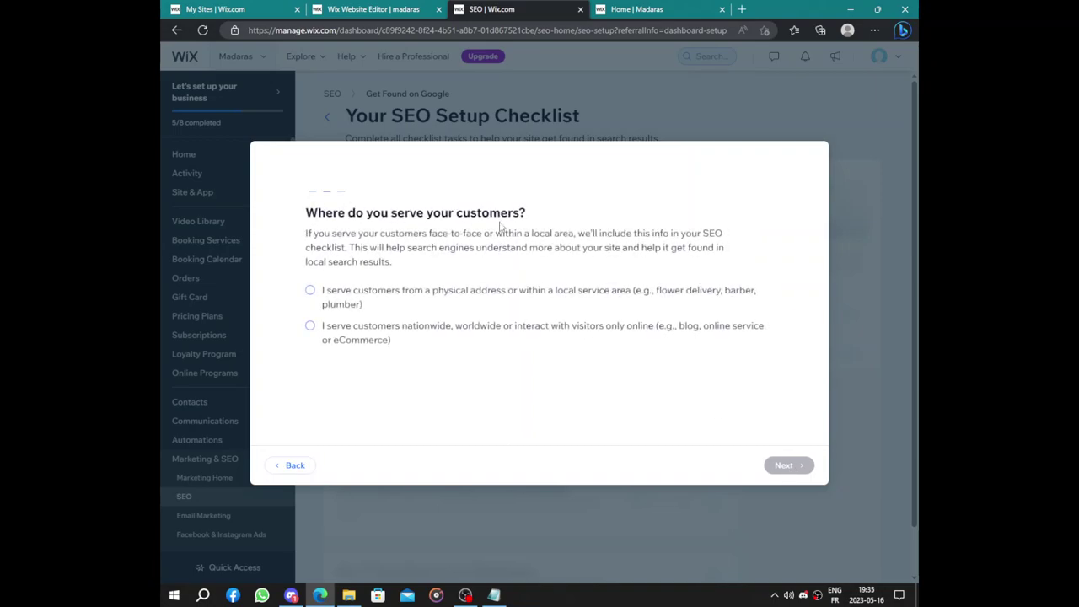
{"action": "left_click", "coordinate": [311, 290]}
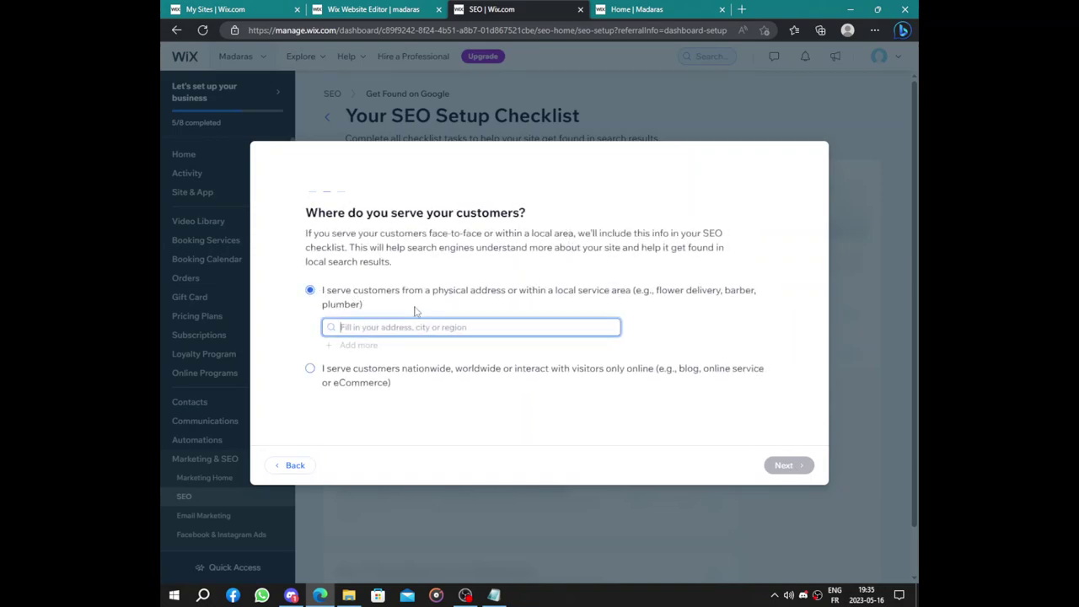
{"action": "left_click", "coordinate": [425, 330]}
{"action": "type", "text": "000"}
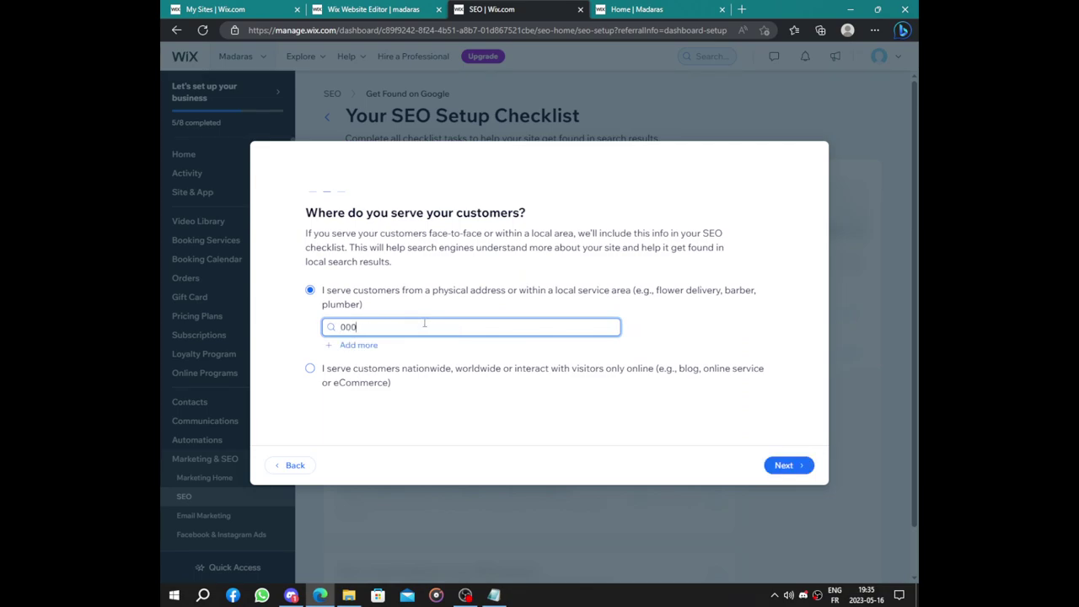
{"action": "type", "text": "000 hhhh"}
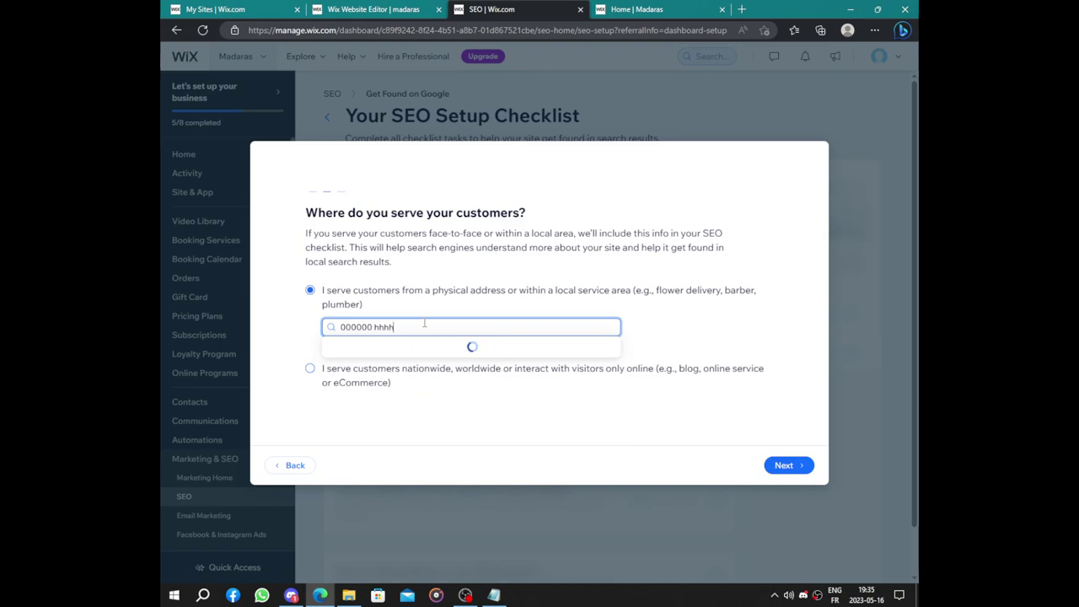
{"action": "type", "text": "hhhhhhhhhhhhhhhhhh"}
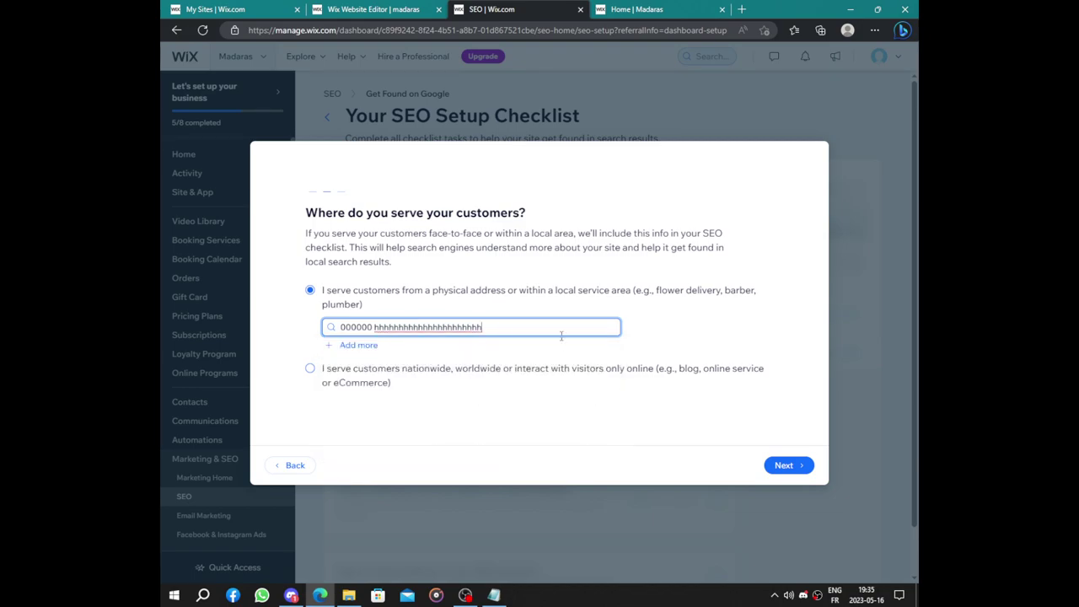
{"action": "left_click", "coordinate": [784, 466]}
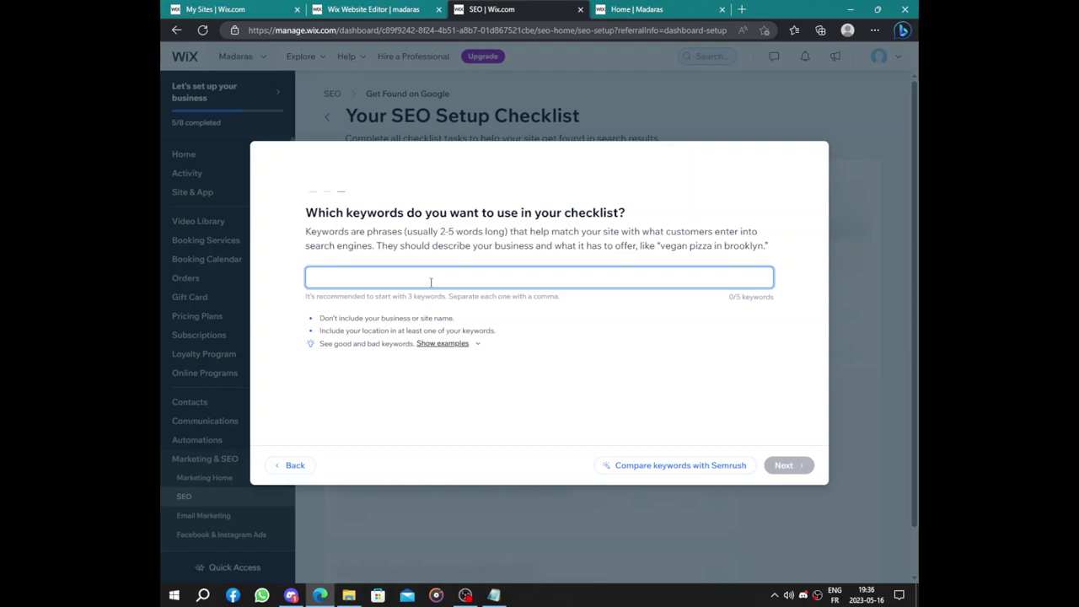
Add SEO keywords Madara, fitness, coach and training, correcting the misspelled coach entry
{"action": "type", "text": "Madara"}
{"action": "key", "text": "Return"}
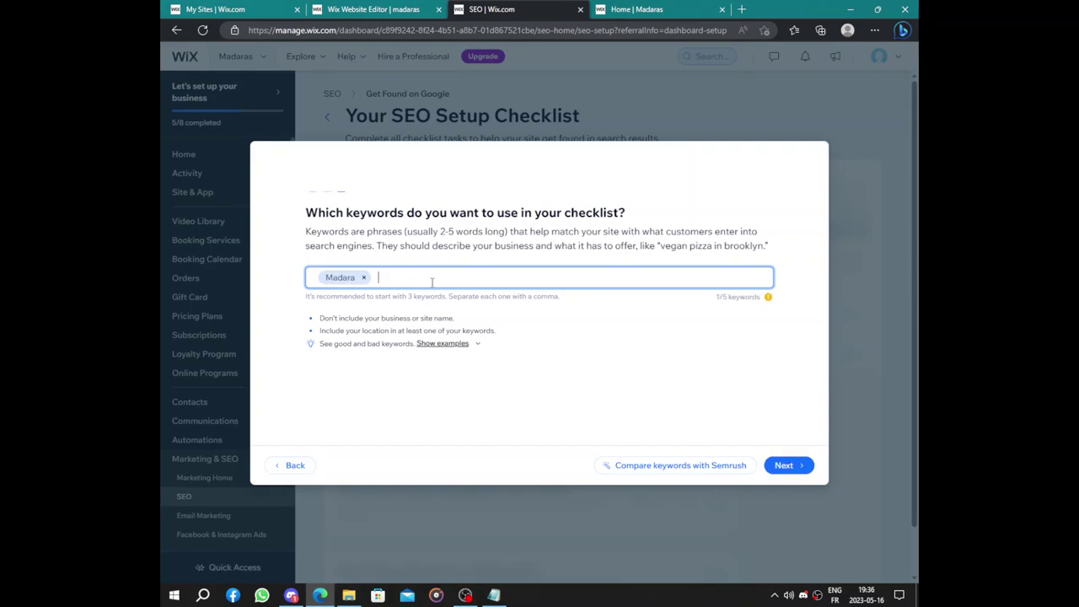
{"action": "type", "text": "fitness"}
{"action": "key", "text": "Return"}
{"action": "type", "text": "coa ch"}
{"action": "key", "text": "Return"}
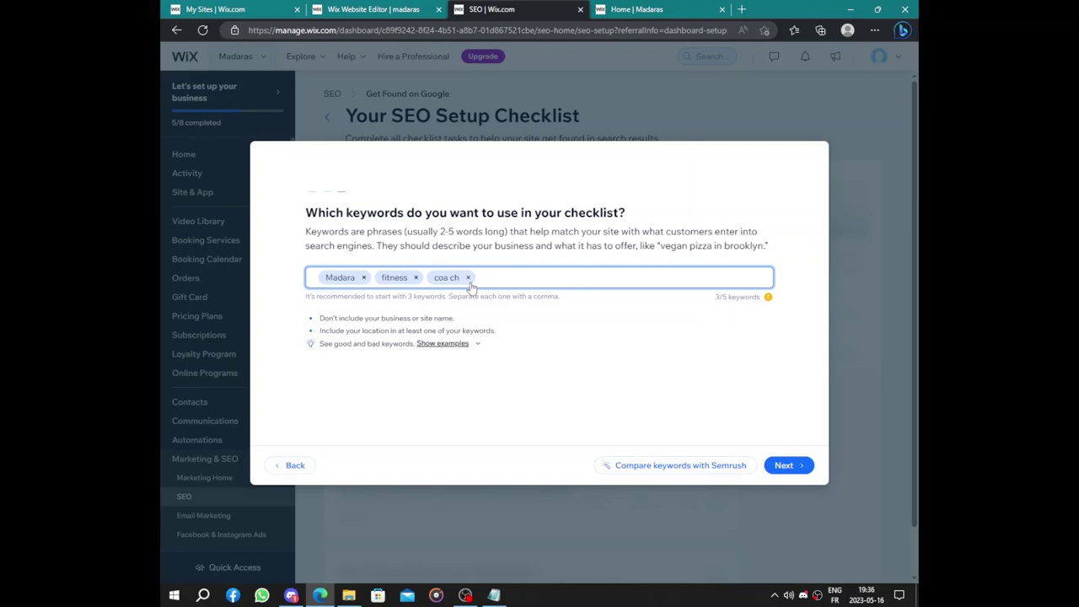
{"action": "key", "text": "BackSpace"}
{"action": "key", "text": "BackSpace"}
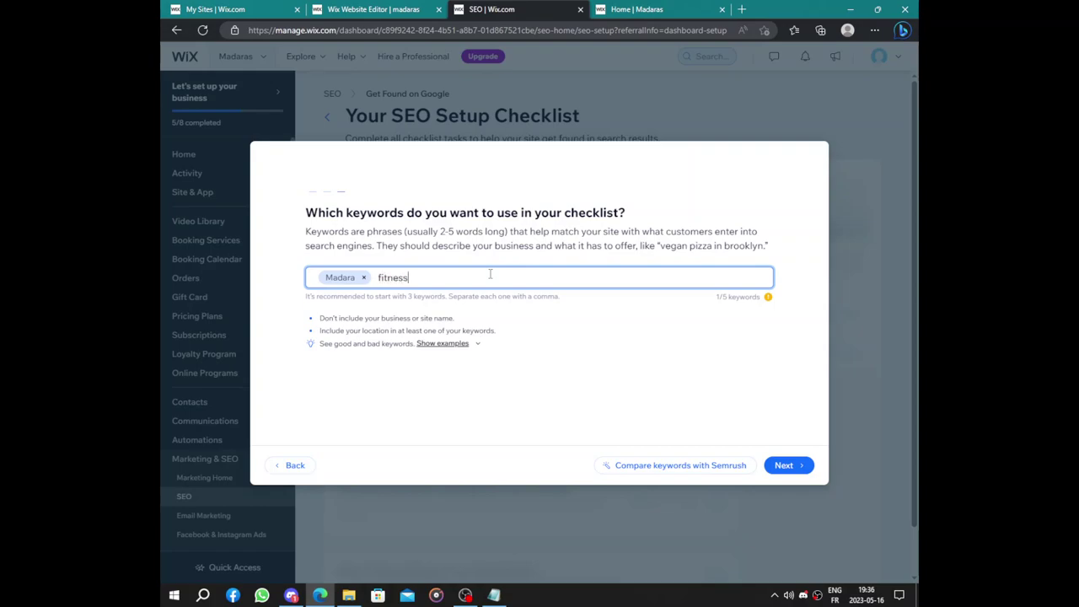
{"action": "key", "text": "Return"}
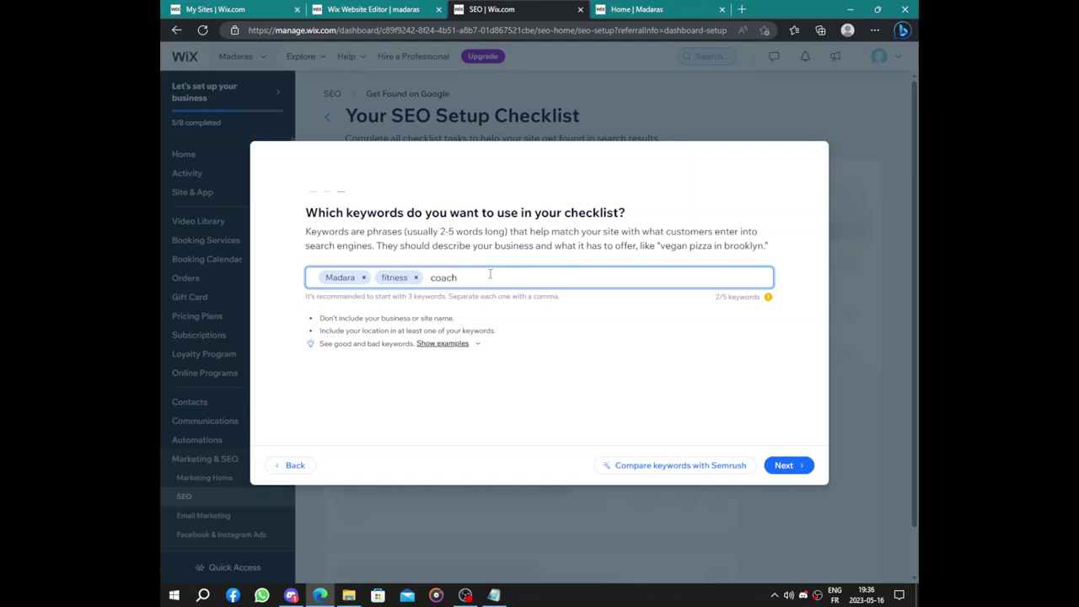
{"action": "key", "text": "Return"}
{"action": "type", "text": "training"}
{"action": "key", "text": "Return"}
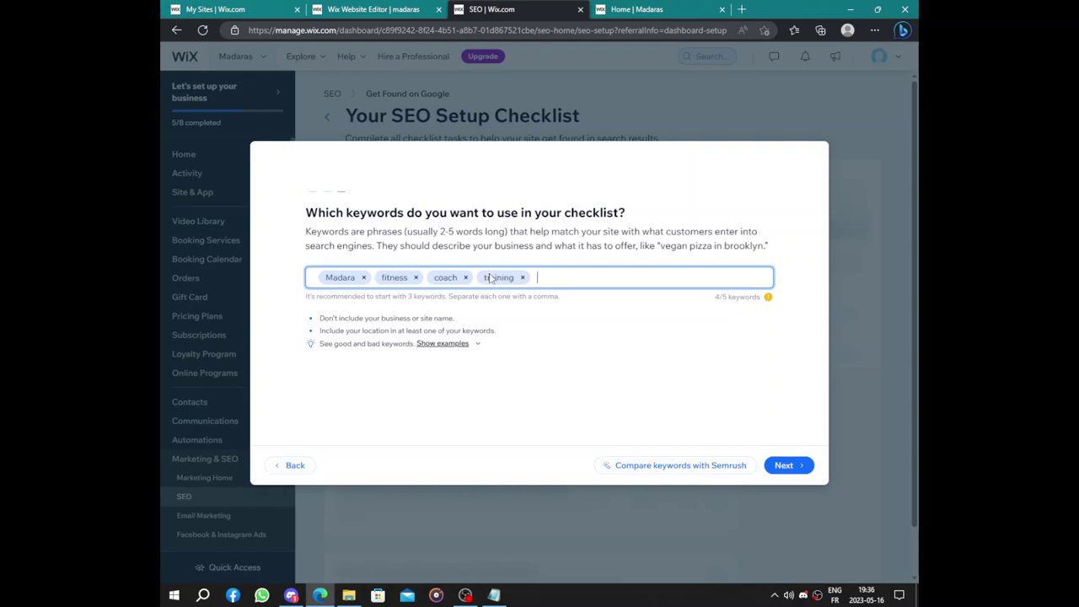
{"action": "left_click", "coordinate": [786, 465]}
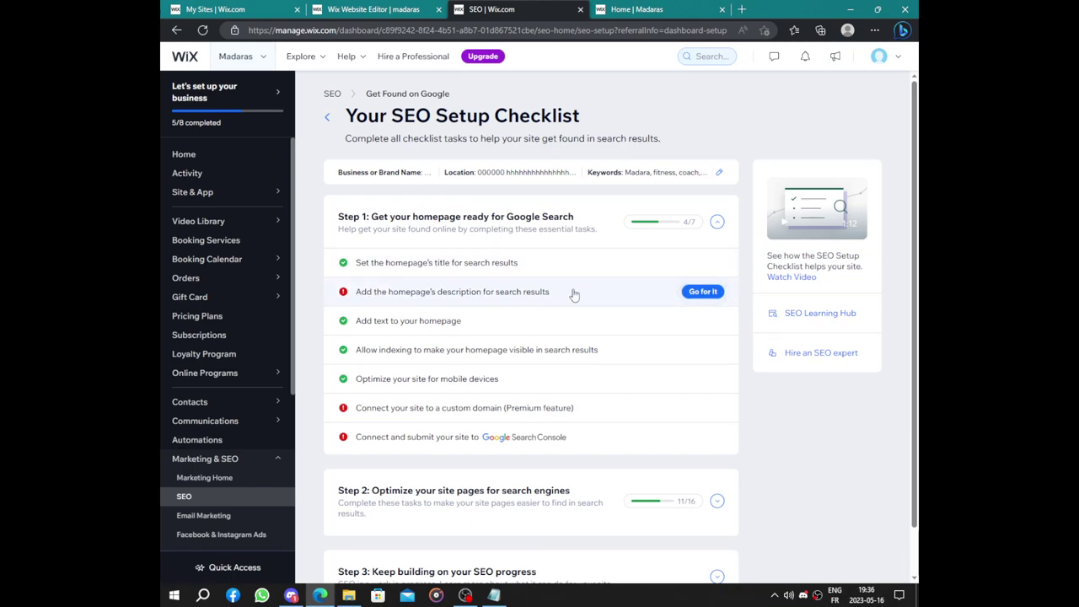
Write the homepage description 'welcome we have a free membership ... Madara' and publish it
{"action": "left_click", "coordinate": [705, 291]}
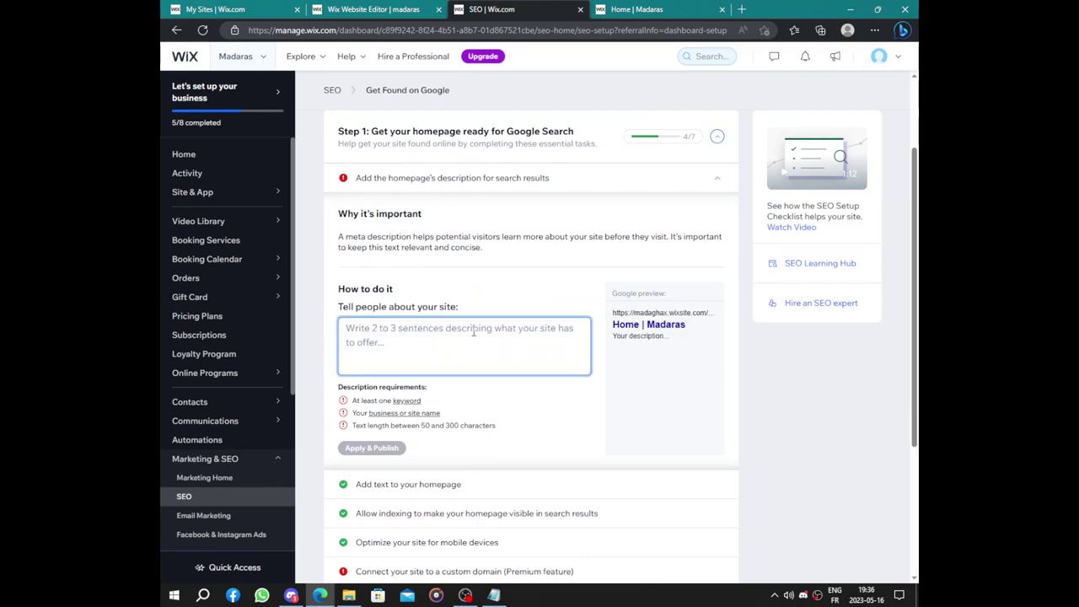
{"action": "type", "text": "w"}
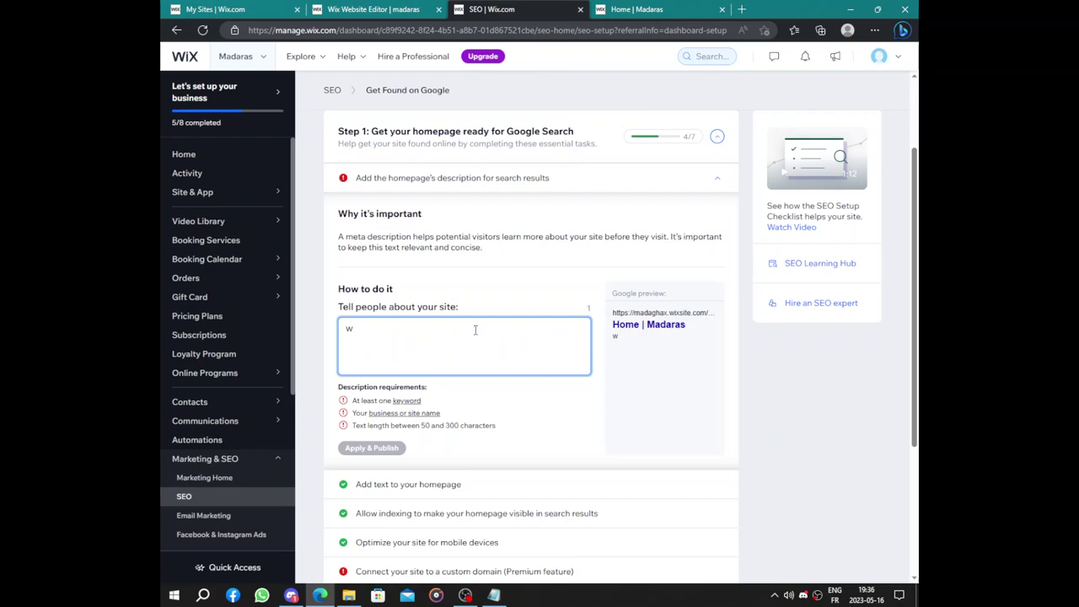
{"action": "type", "text": "elcome we have"}
{"action": "key", "text": "Tab"}
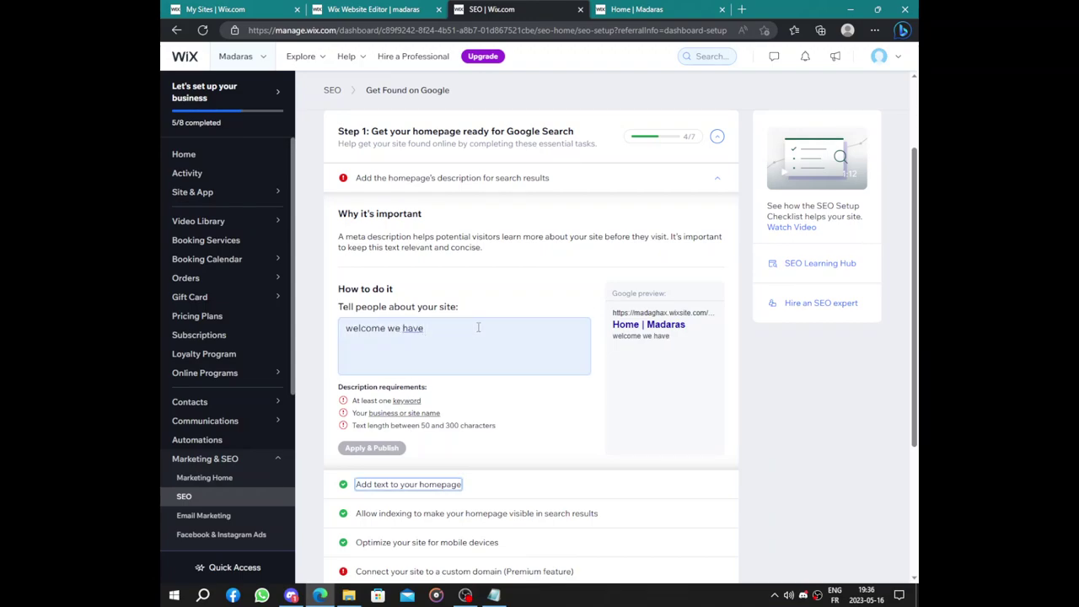
{"action": "left_click", "coordinate": [479, 329]}
{"action": "type", "text": "a "}
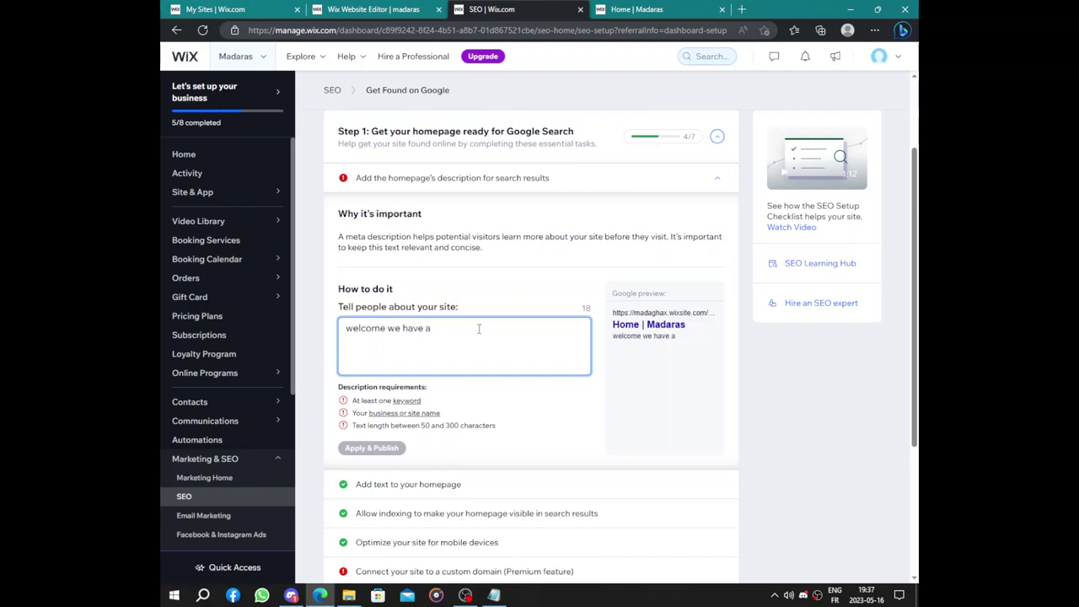
{"action": "type", "text": "free membership .................................."}
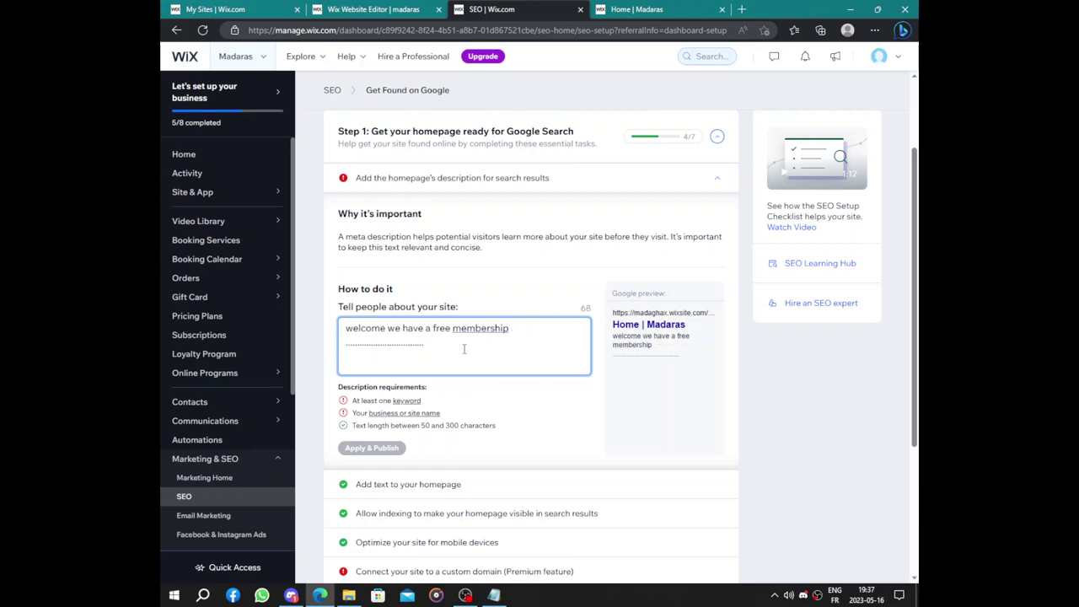
{"action": "key", "text": "BackSpace"}
{"action": "key", "text": "BackSpace"}
{"action": "key", "text": "BackSpace"}
{"action": "key", "text": "BackSpace"}
{"action": "key", "text": "BackSpace"}
{"action": "key", "text": "BackSpace"}
{"action": "key", "text": "BackSpace"}
{"action": "key", "text": "BackSpace"}
{"action": "key", "text": "BackSpace"}
{"action": "key", "text": "BackSpace"}
{"action": "key", "text": "BackSpace"}
{"action": "key", "text": "BackSpace"}
{"action": "key", "text": "BackSpace"}
{"action": "key", "text": "BackSpace"}
{"action": "key", "text": "BackSpace"}
{"action": "key", "text": "BackSpace"}
{"action": "key", "text": "BackSpace"}
{"action": "key", "text": "BackSpace"}
{"action": "key", "text": "BackSpace"}
{"action": "key", "text": "BackSpace"}
{"action": "type", "text": "Madara"}
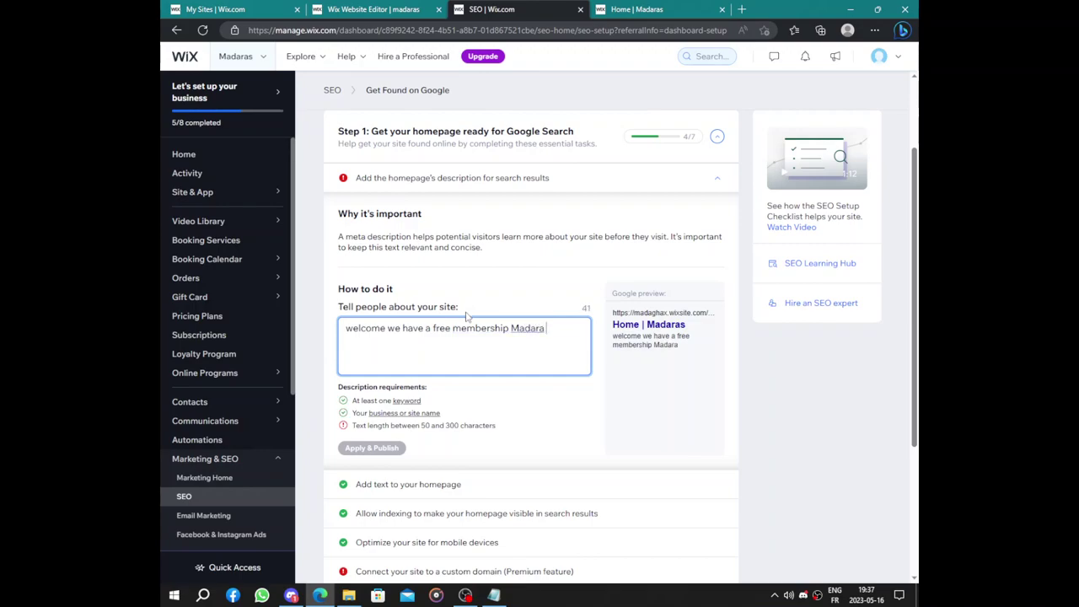
{"action": "type", "text": " .................."}
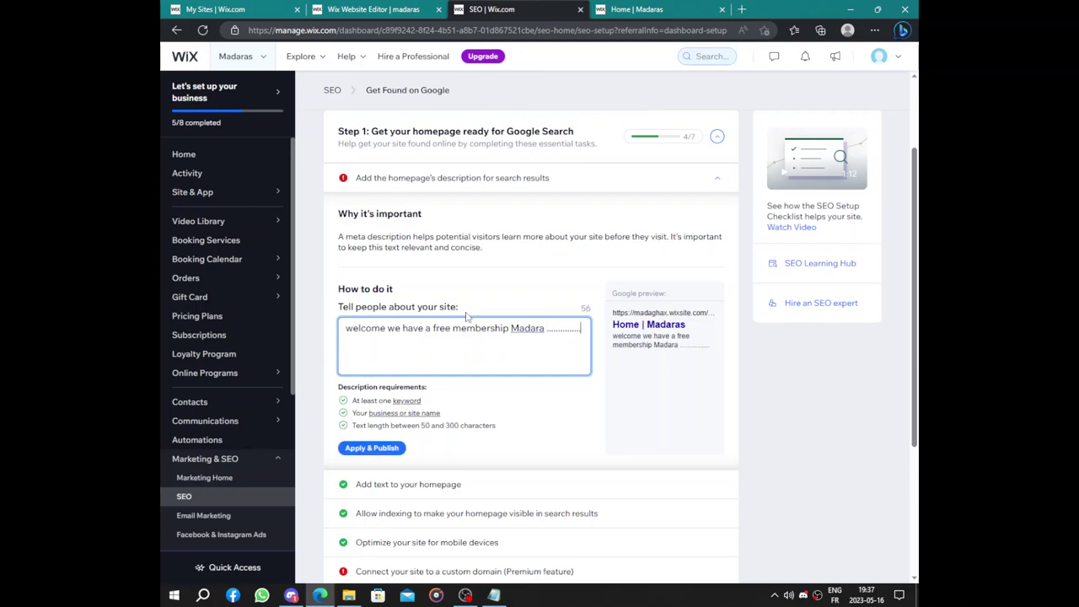
{"action": "left_click", "coordinate": [403, 449]}
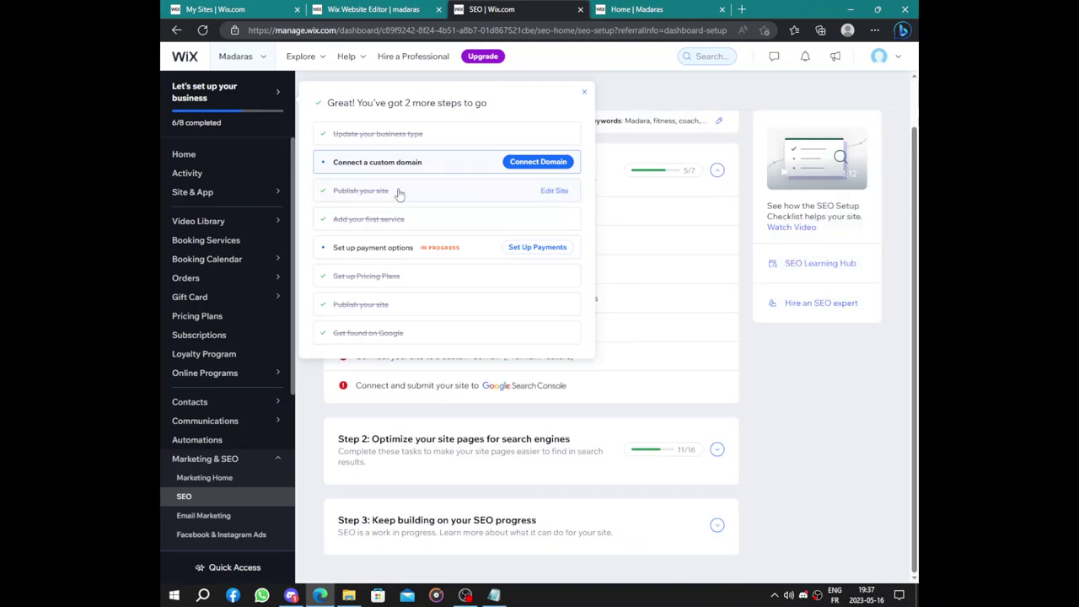
Close the progress popup and review the Website plans, including the Unlimited plan price
{"action": "left_click", "coordinate": [584, 93]}
{"action": "scroll", "coordinate": [523, 253], "scroll_direction": "down", "scroll_amount": 3}
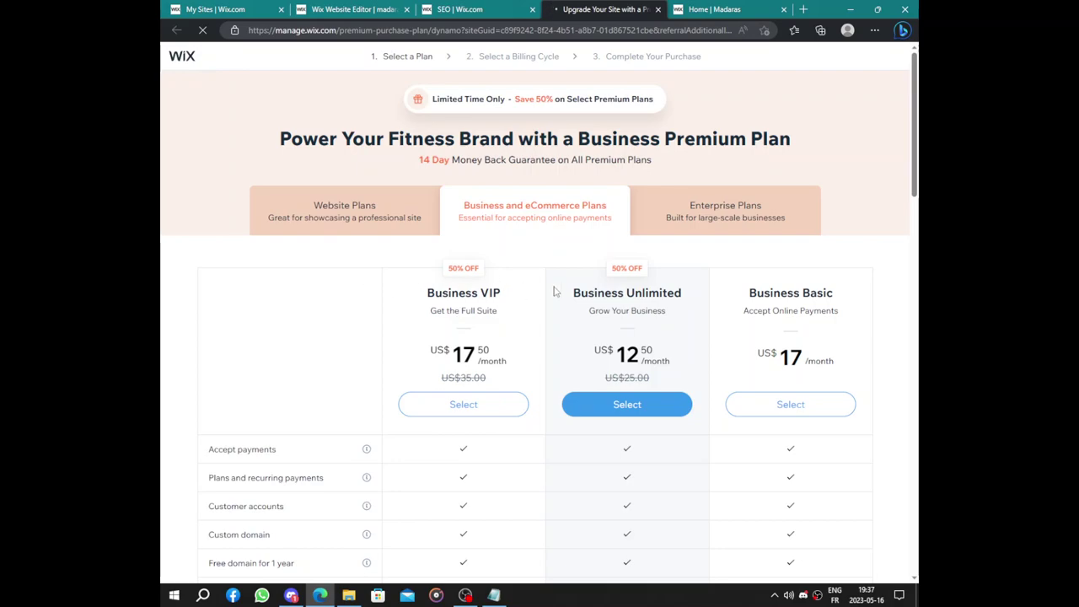
{"action": "left_click", "coordinate": [312, 212]}
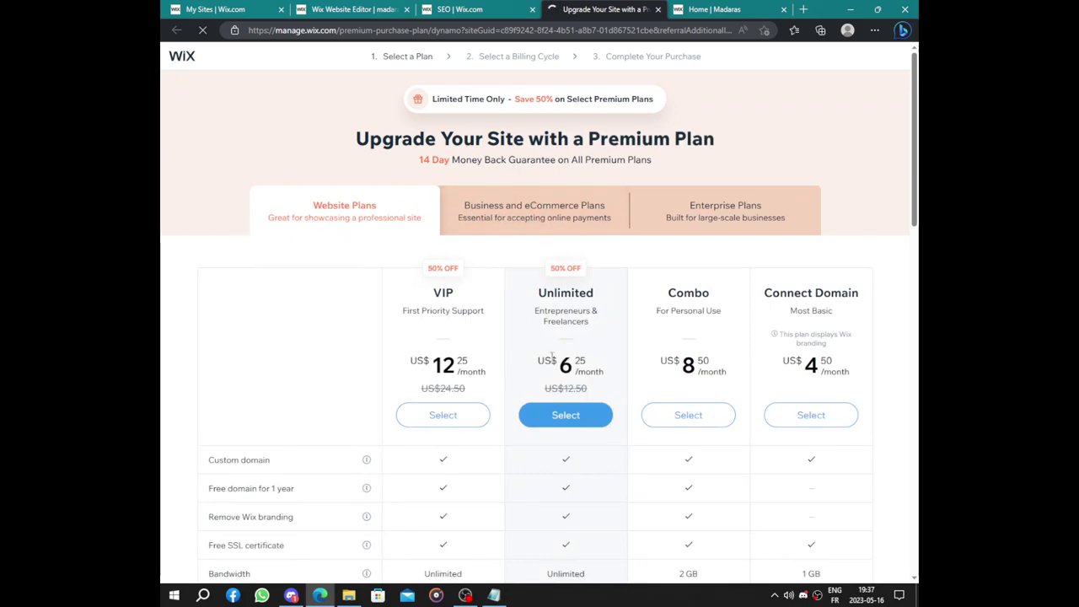
{"action": "left_click_drag", "start_coordinate": [545, 363], "coordinate": [609, 374]}
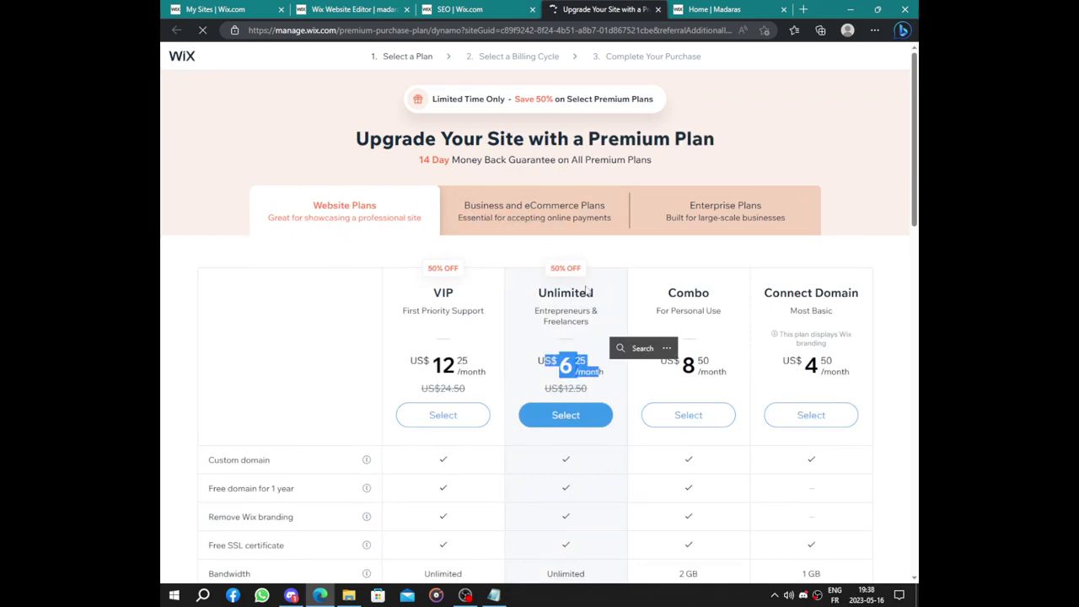
{"action": "left_click", "coordinate": [586, 290]}
{"action": "scroll", "coordinate": [517, 284], "scroll_direction": "down", "scroll_amount": 3}
{"action": "scroll", "coordinate": [517, 272], "scroll_direction": "up", "scroll_amount": 3}
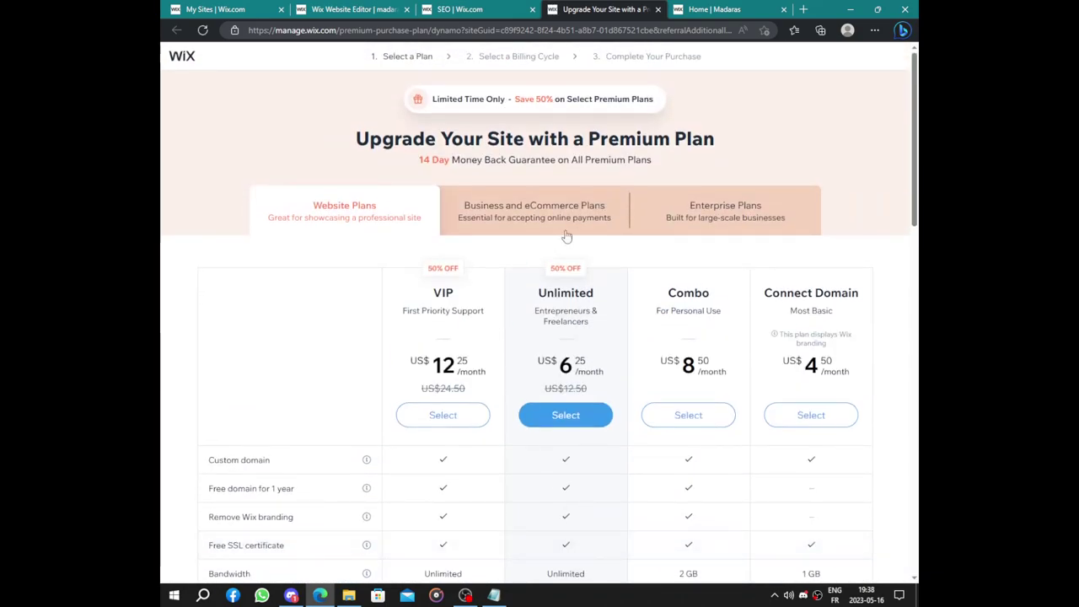
Compare the Enterprise and Business and eCommerce plans against the Website plans
{"action": "left_click", "coordinate": [742, 223]}
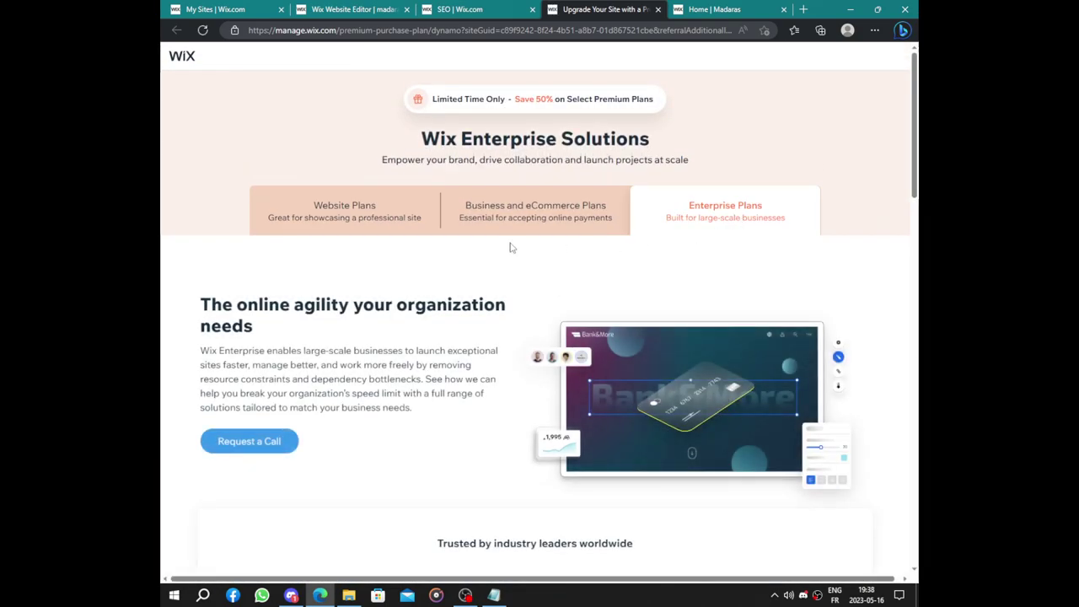
{"action": "scroll", "coordinate": [508, 244], "scroll_direction": "down", "scroll_amount": 5}
{"action": "scroll", "coordinate": [508, 243], "scroll_direction": "up", "scroll_amount": 5}
{"action": "left_click", "coordinate": [435, 224]}
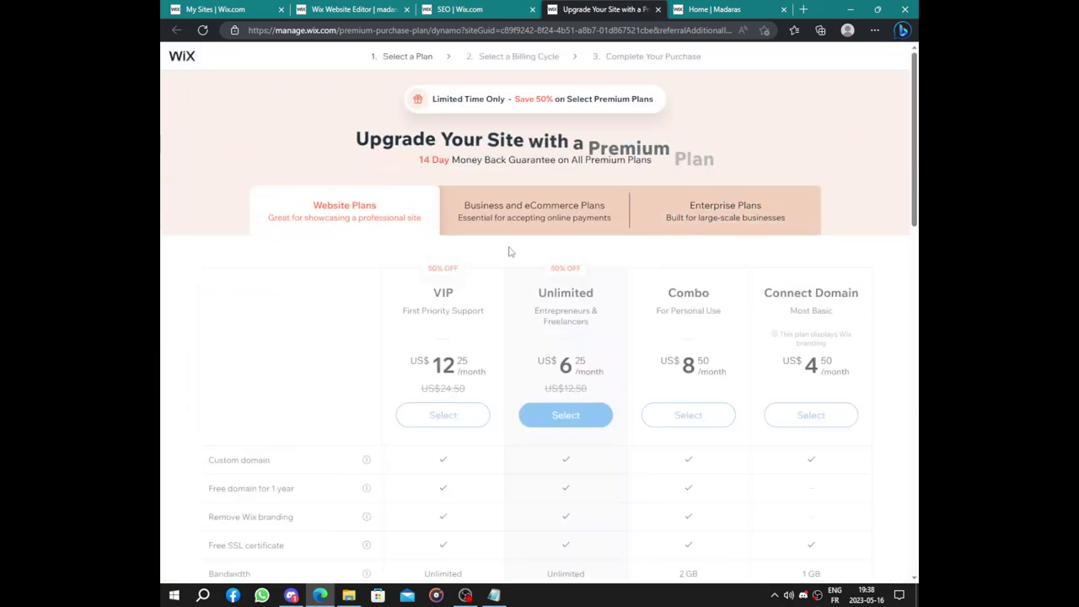
{"action": "left_click", "coordinate": [506, 218]}
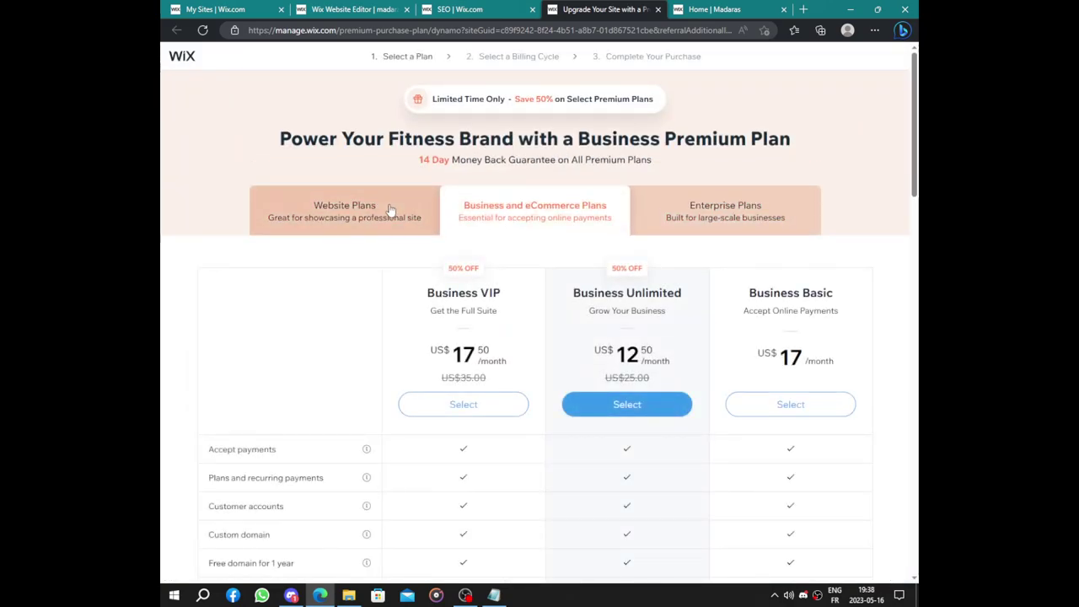
{"action": "scroll", "coordinate": [534, 227], "scroll_direction": "down", "scroll_amount": 3}
{"action": "scroll", "coordinate": [534, 227], "scroll_direction": "up", "scroll_amount": 3}
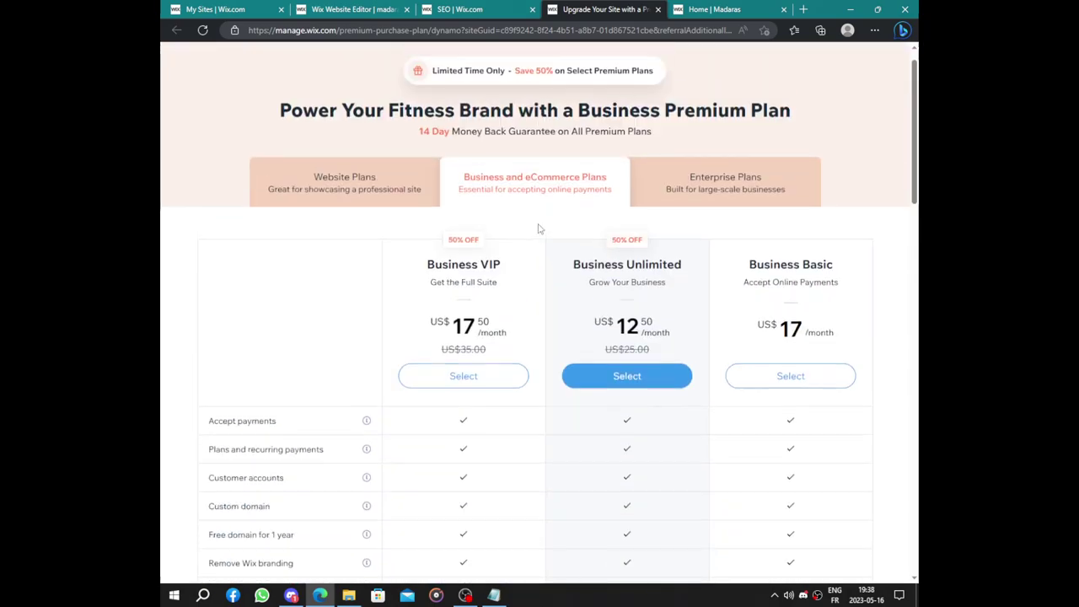
{"action": "left_click", "coordinate": [436, 229]}
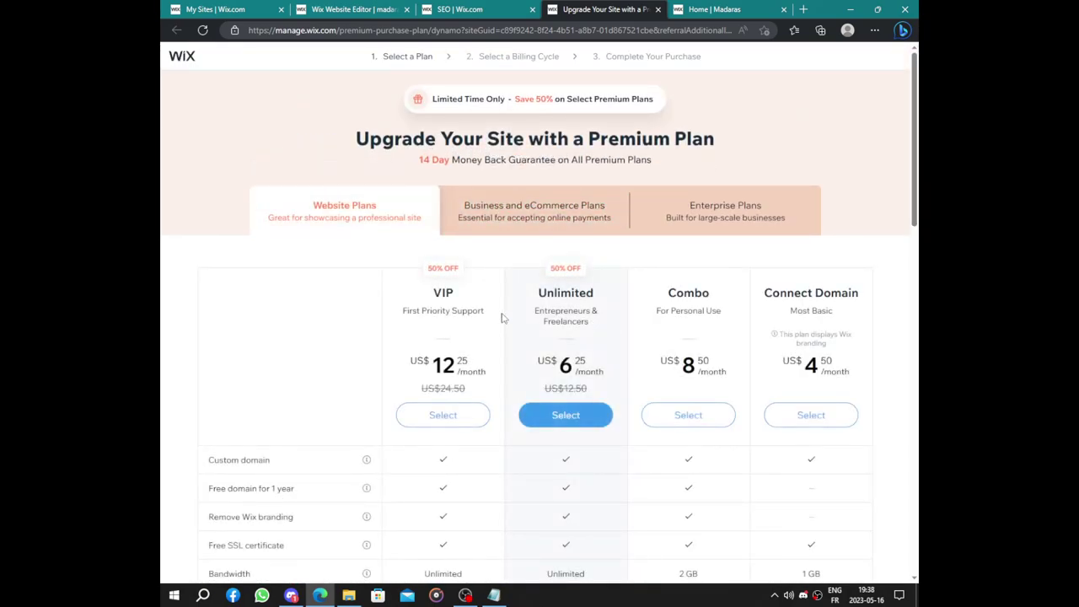
{"action": "scroll", "coordinate": [503, 317], "scroll_direction": "down", "scroll_amount": 8}
{"action": "scroll", "coordinate": [502, 318], "scroll_direction": "up", "scroll_amount": 10}
{"action": "scroll", "coordinate": [501, 315], "scroll_direction": "down", "scroll_amount": 7}
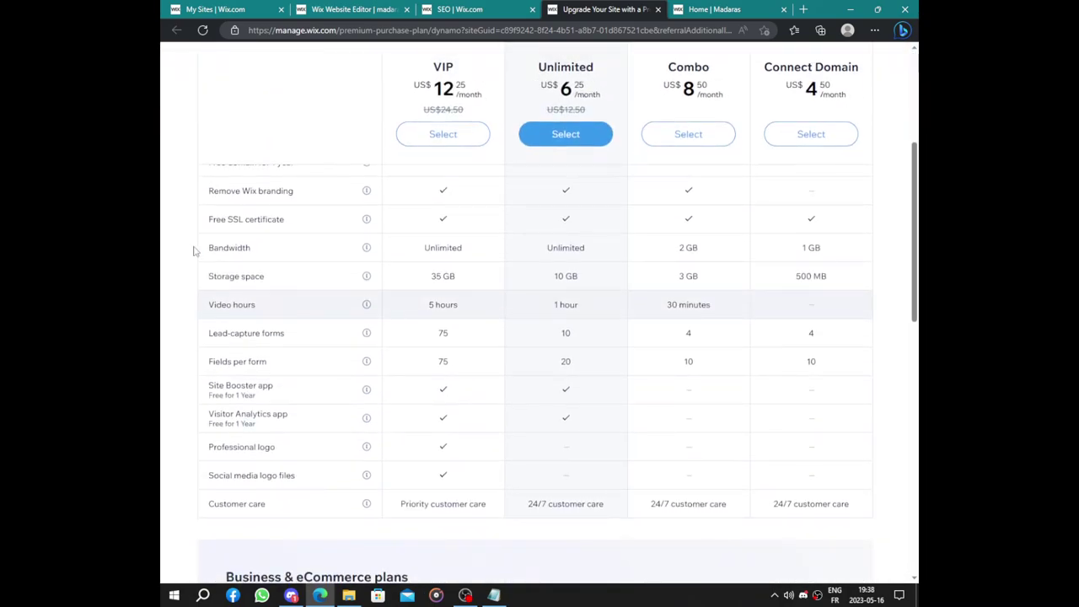
{"action": "scroll", "coordinate": [540, 413], "scroll_direction": "up", "scroll_amount": 5}
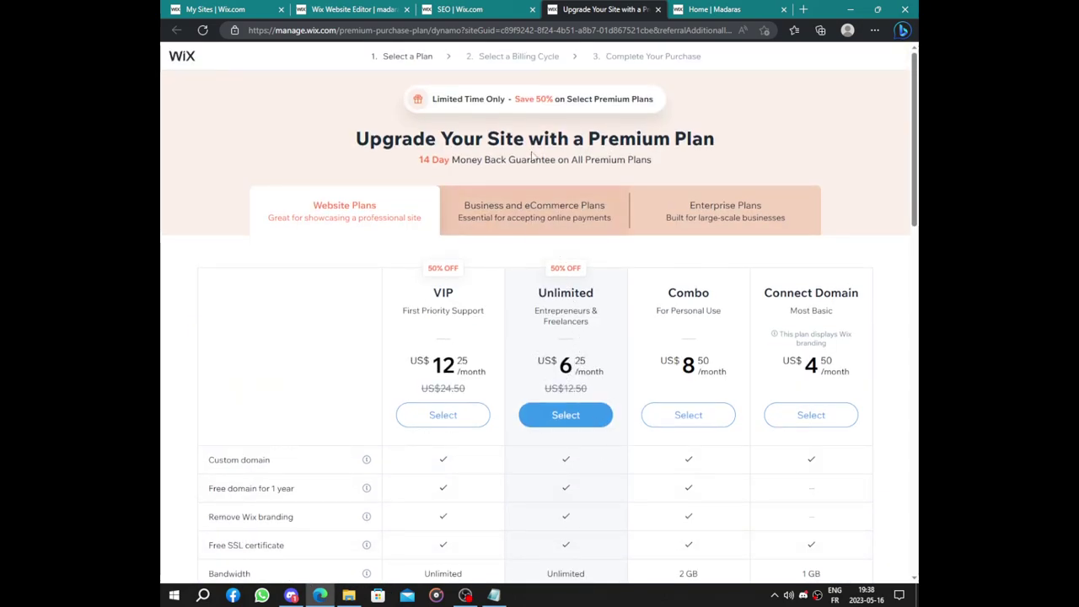
Switch to the live Madaras site's WELCOME homepage
{"action": "left_click", "coordinate": [713, 9]}
{"action": "scroll", "coordinate": [650, 190], "scroll_direction": "up", "scroll_amount": 15}
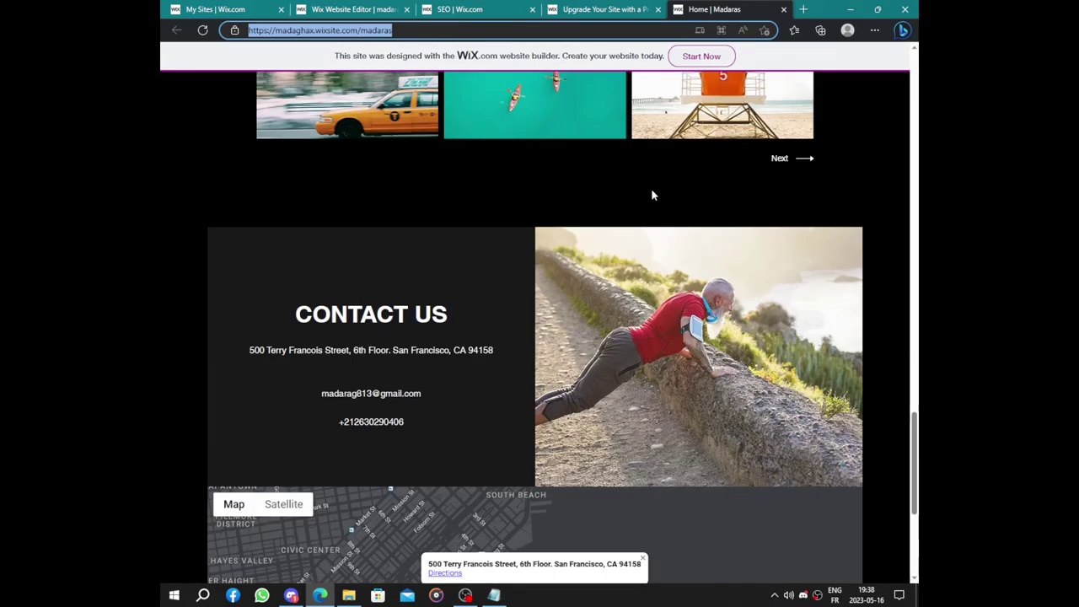
{"action": "scroll", "coordinate": [650, 201], "scroll_direction": "up", "scroll_amount": 2}
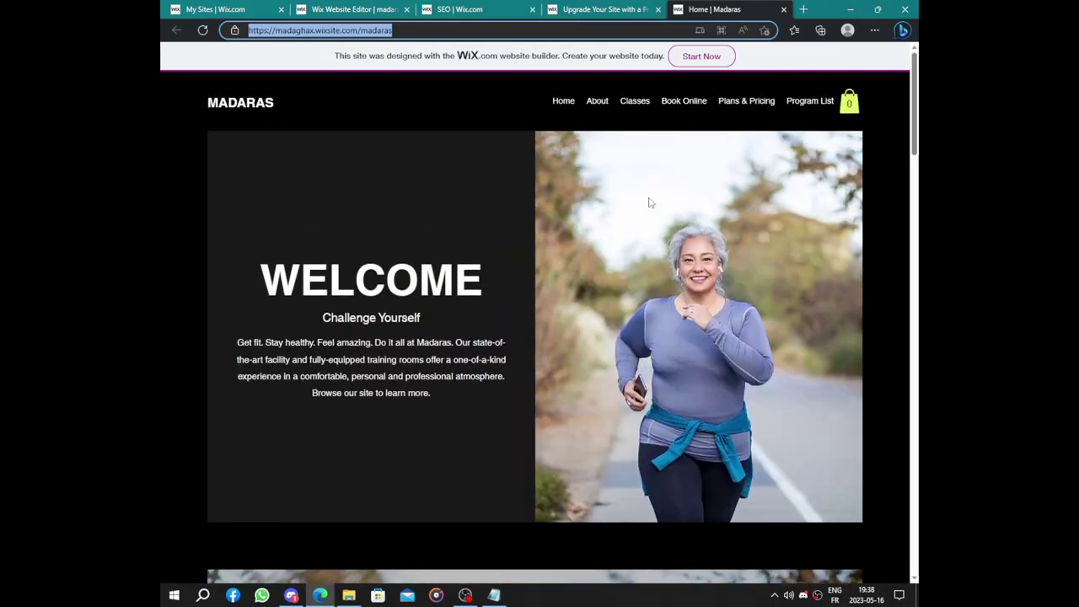